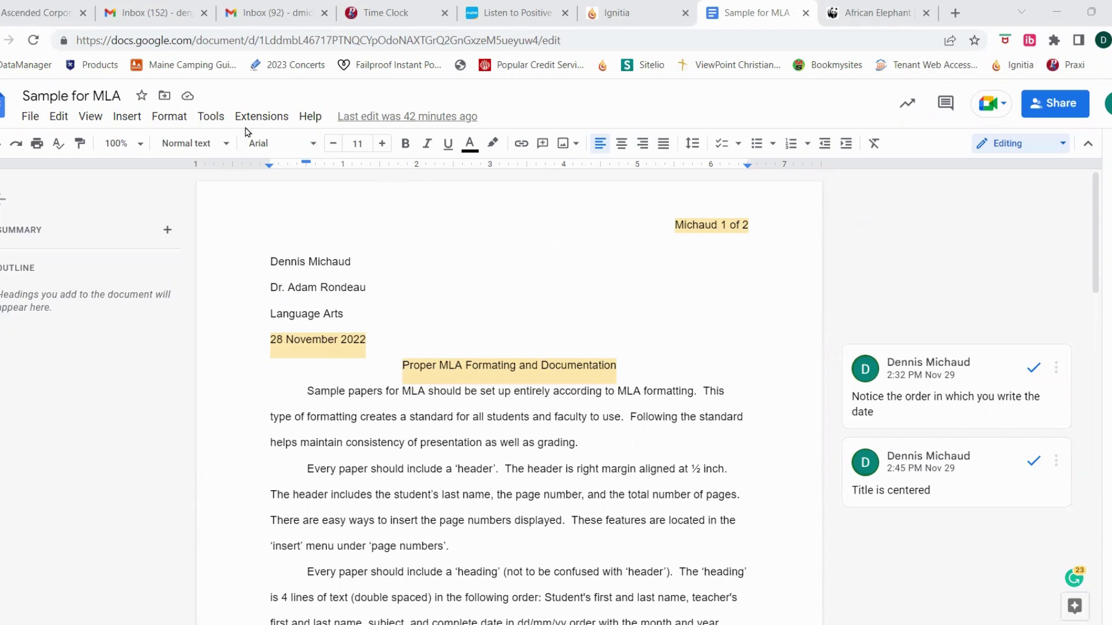
Open the Citations side panel from the Tools menu, with MLA (8th ed.) style.
click(212, 117)
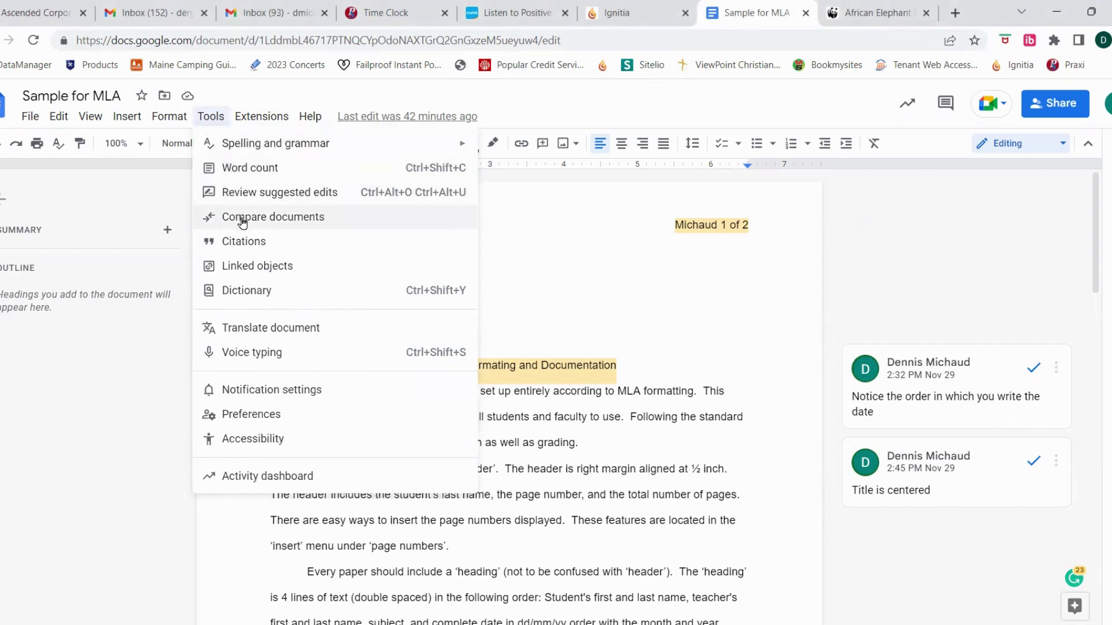
click(281, 245)
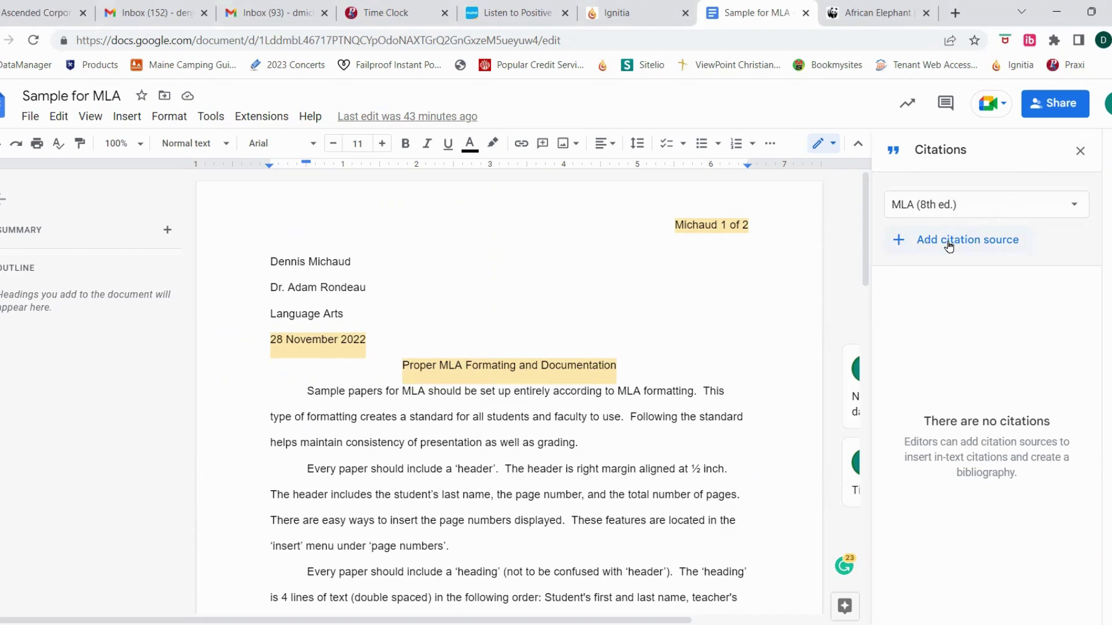
Start a new citation source with source type Book, accessed in Print.
click(979, 242)
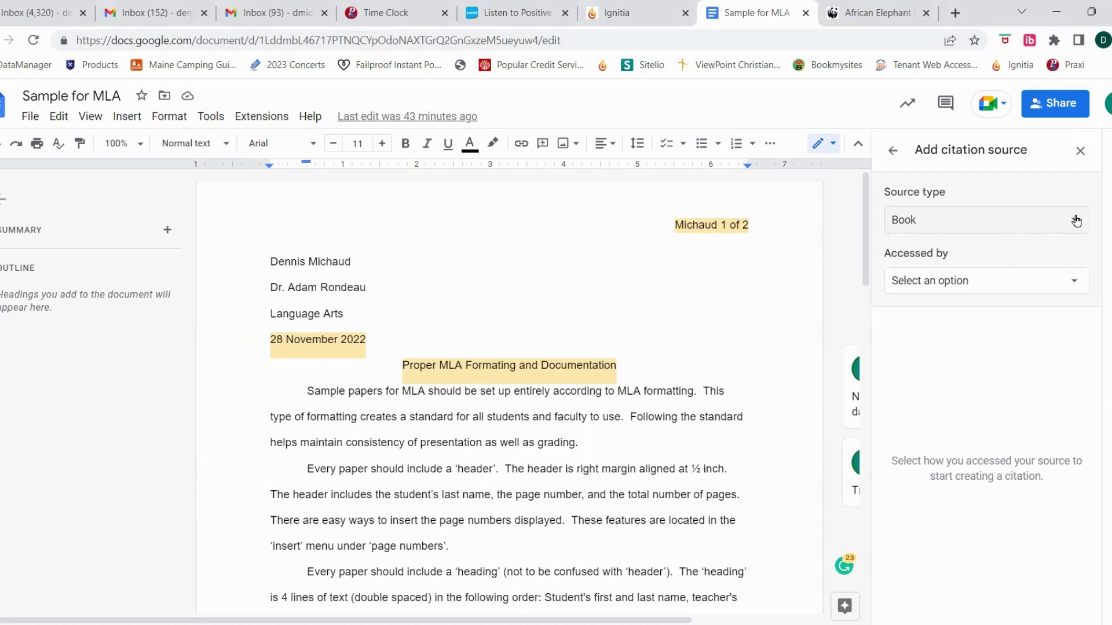
click(1074, 220)
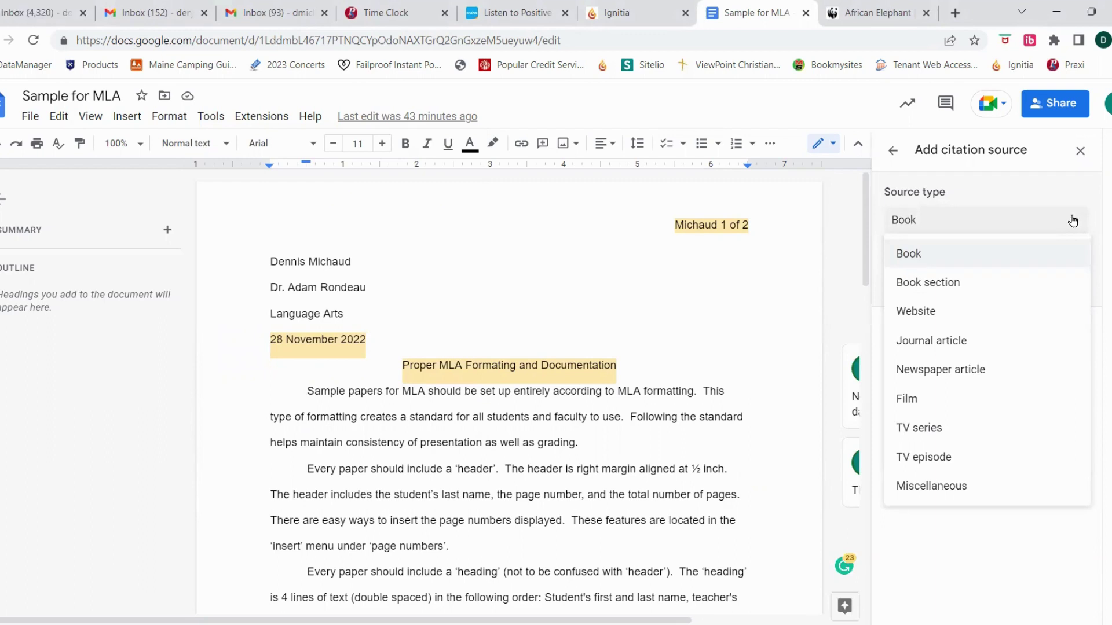
click(1076, 222)
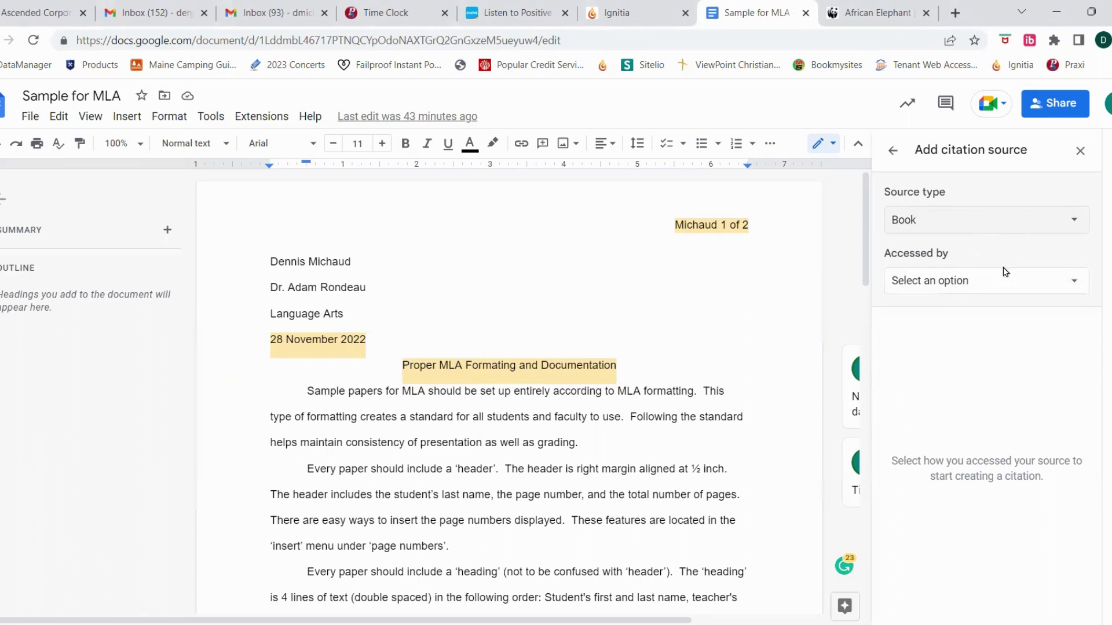
click(1069, 284)
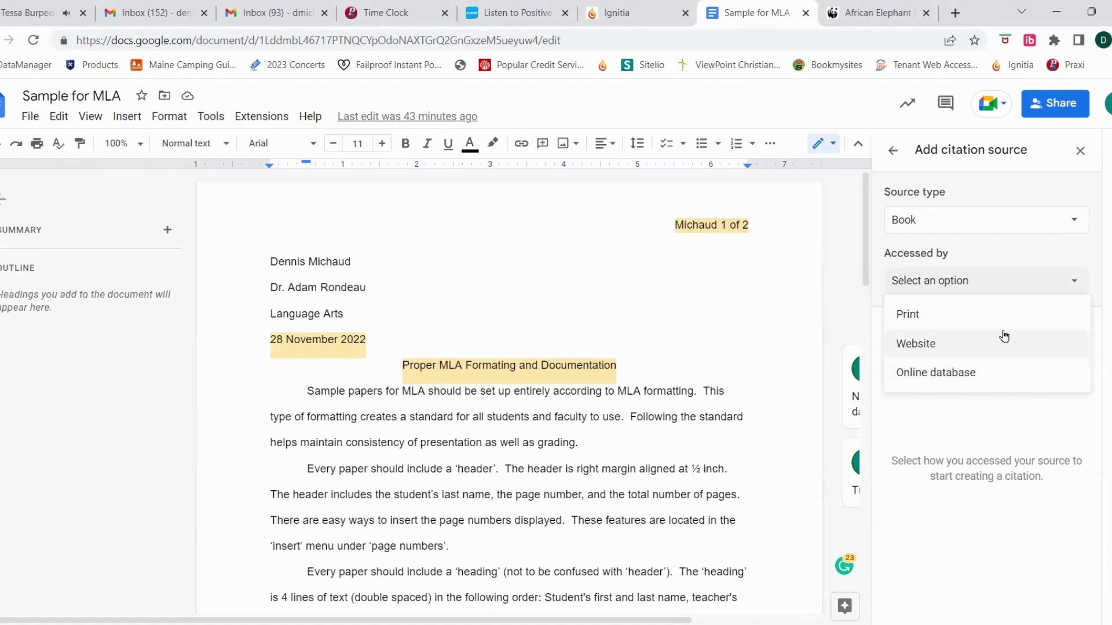
click(926, 318)
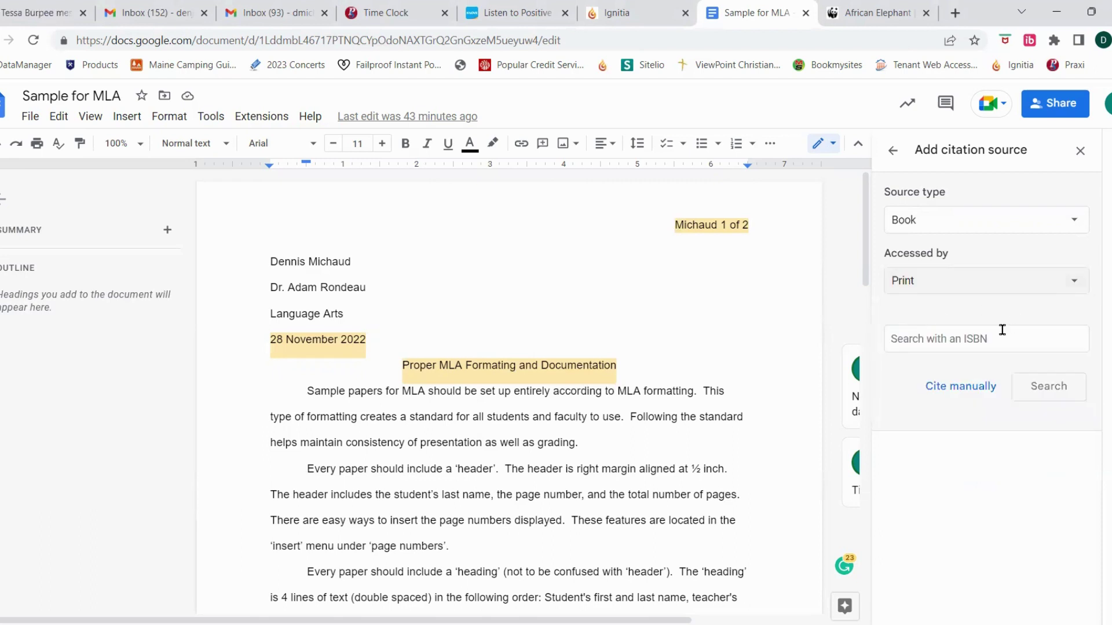
Put the cursor in the 'Search with an ISBN' box.
click(979, 336)
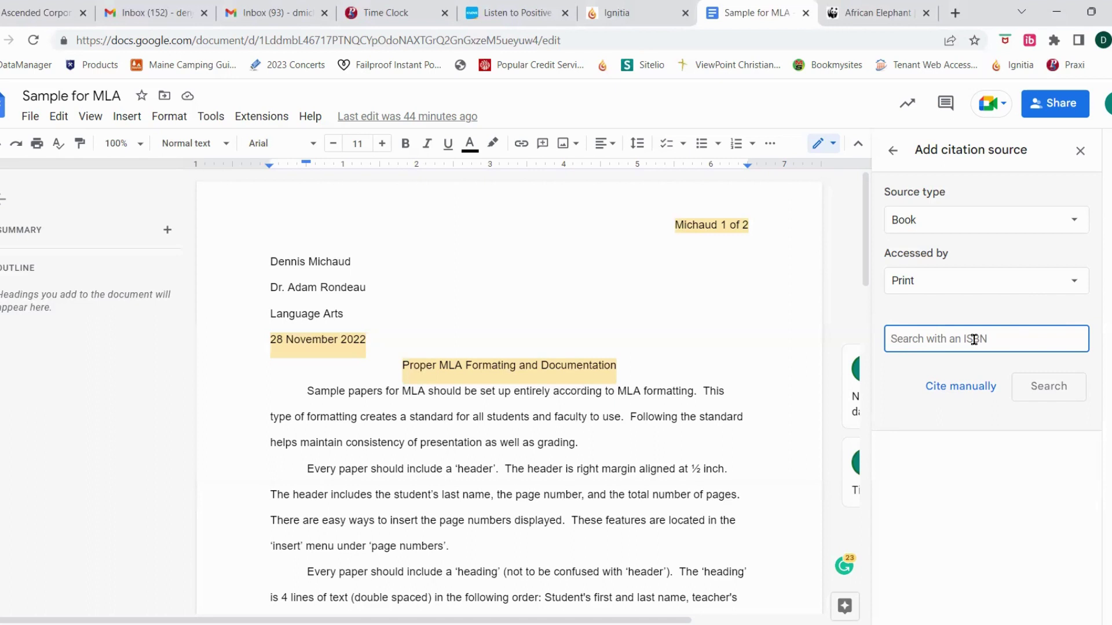
text(9)
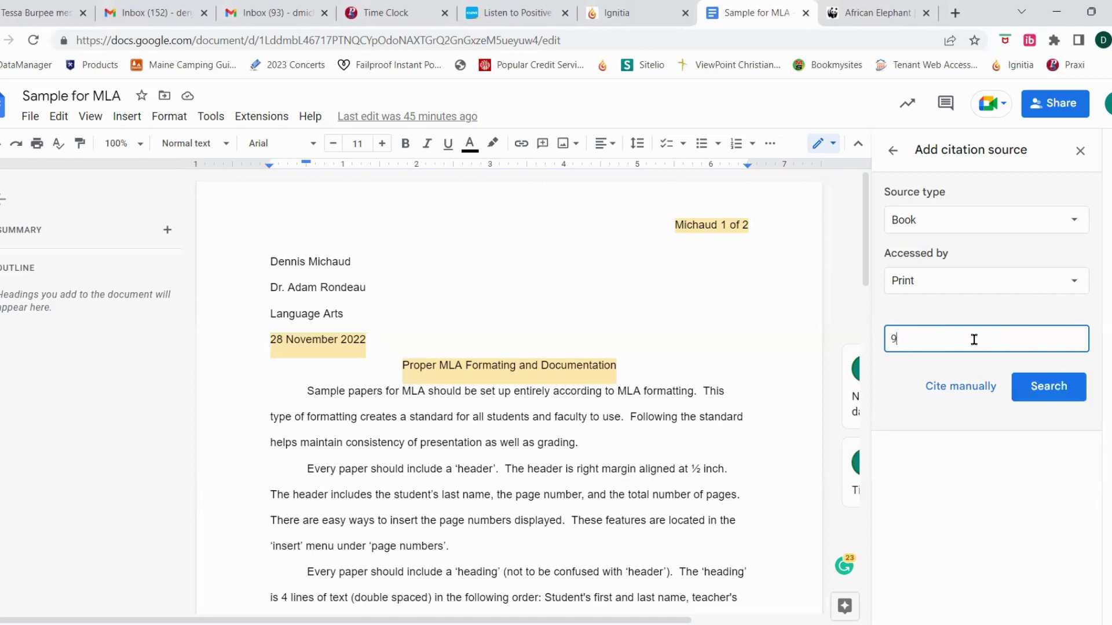
text(780842355308)
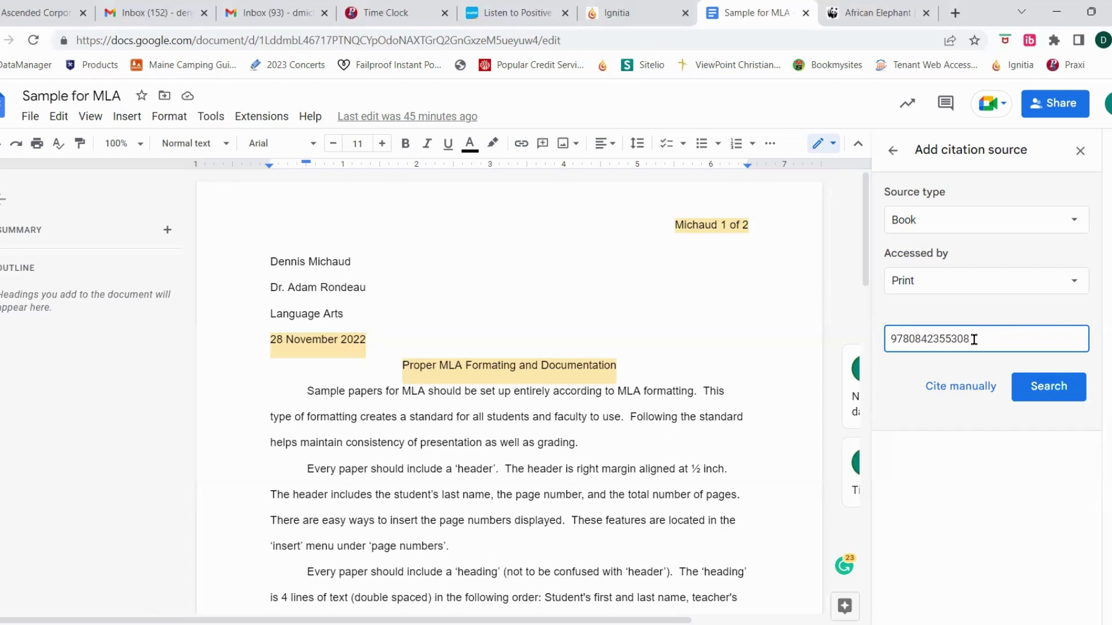
click(1056, 387)
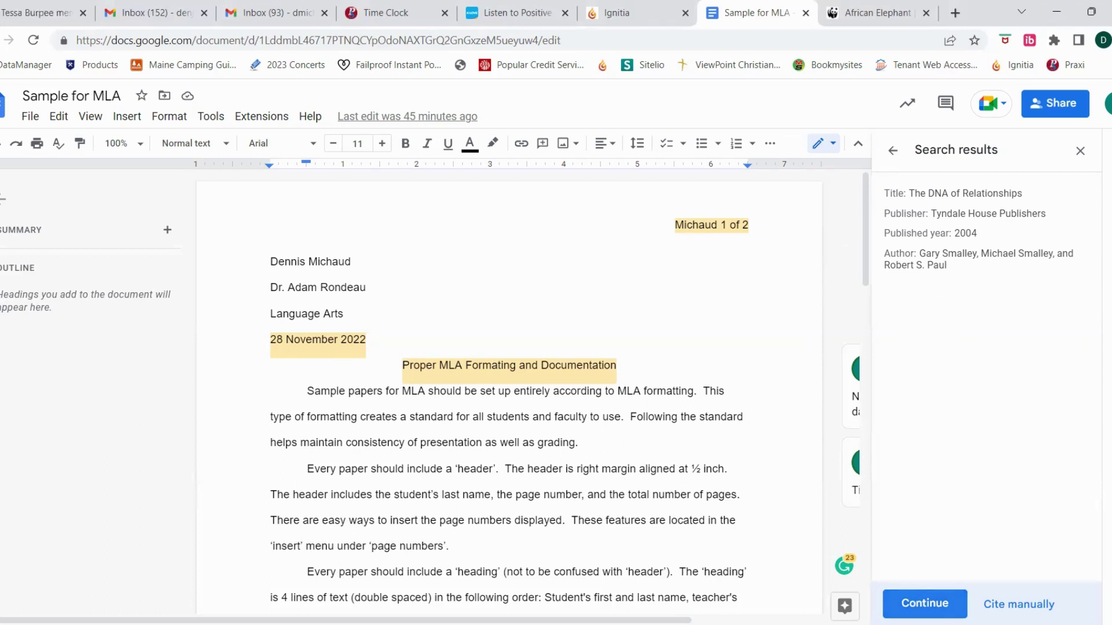
Accept the ISBN match and review the prefilled authors, title, Tyndale House Publishers and year.
click(924, 603)
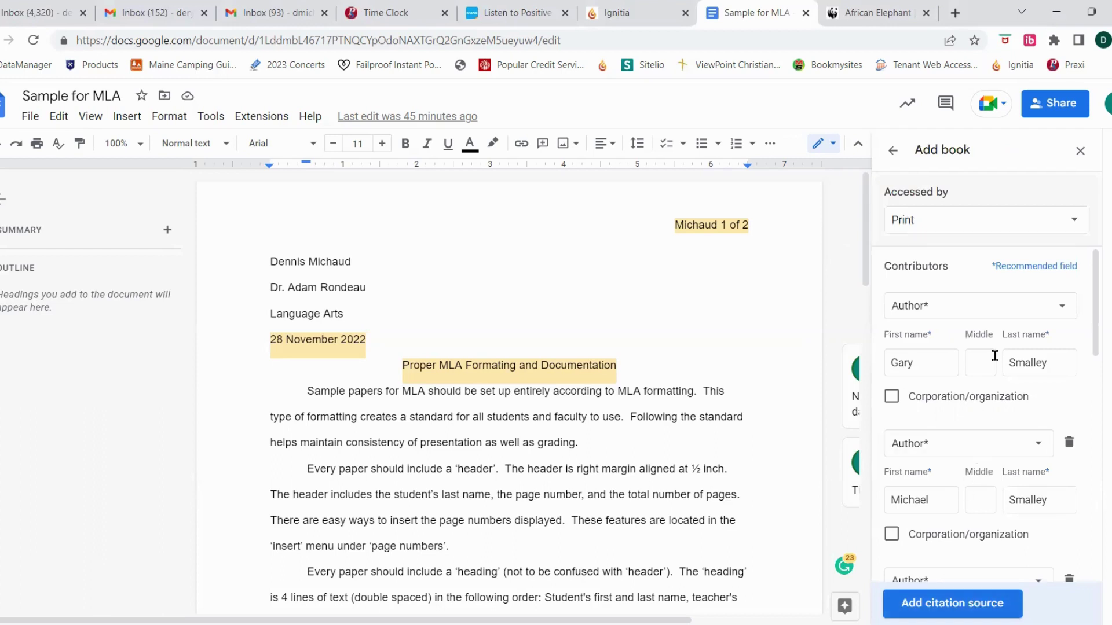
scroll(975, 275, down, 1)
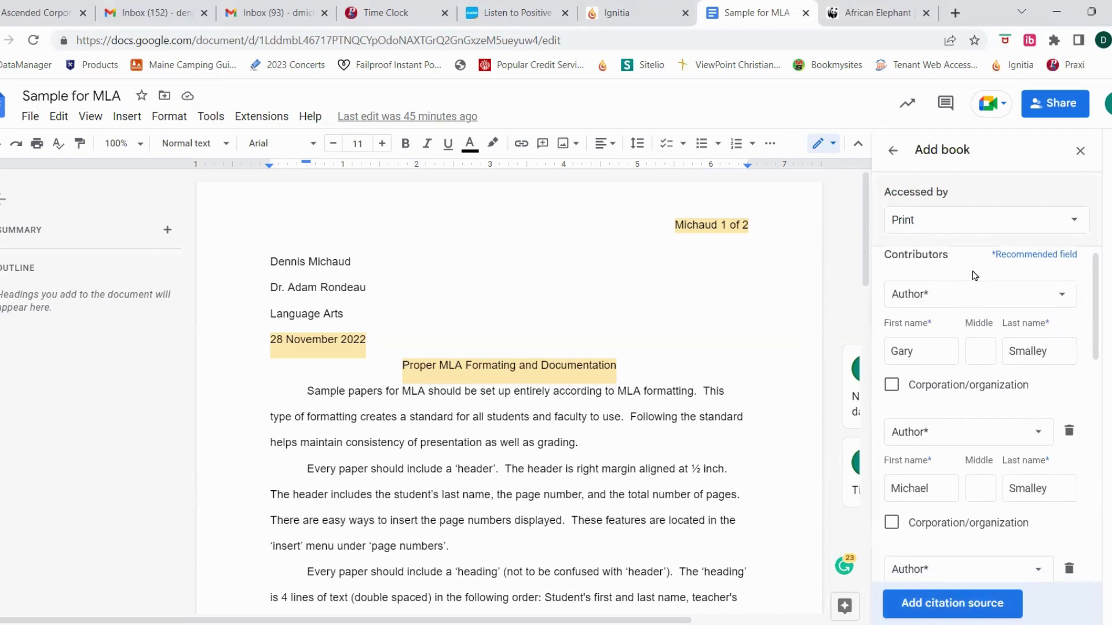
scroll(975, 276, down, 4)
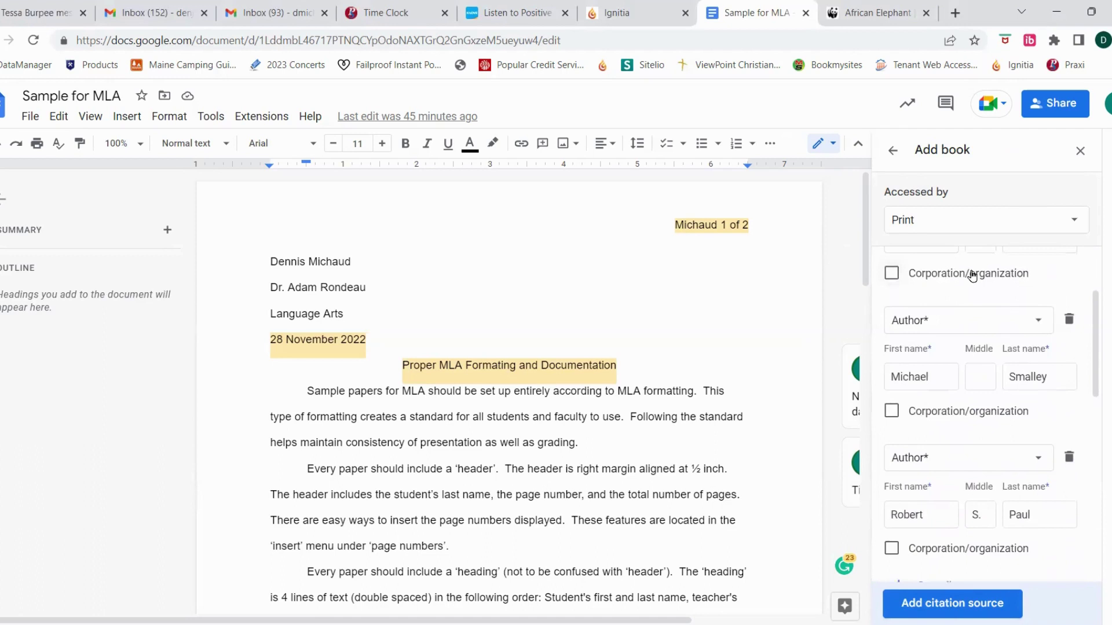
scroll(972, 272, down, 3)
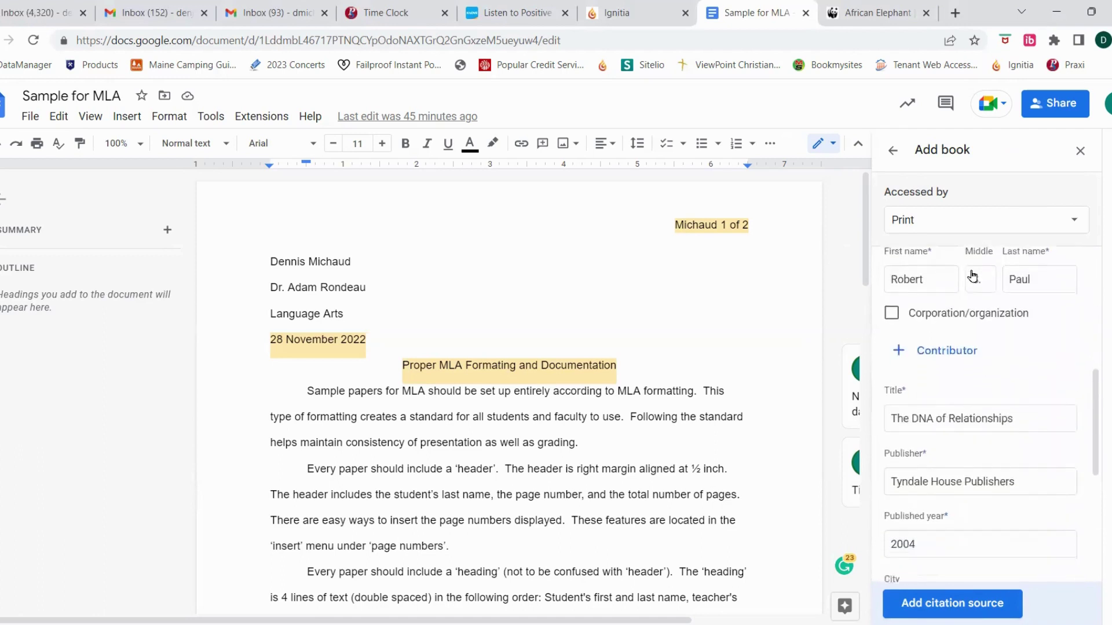
scroll(973, 275, down, 1)
scroll(975, 275, down, 1)
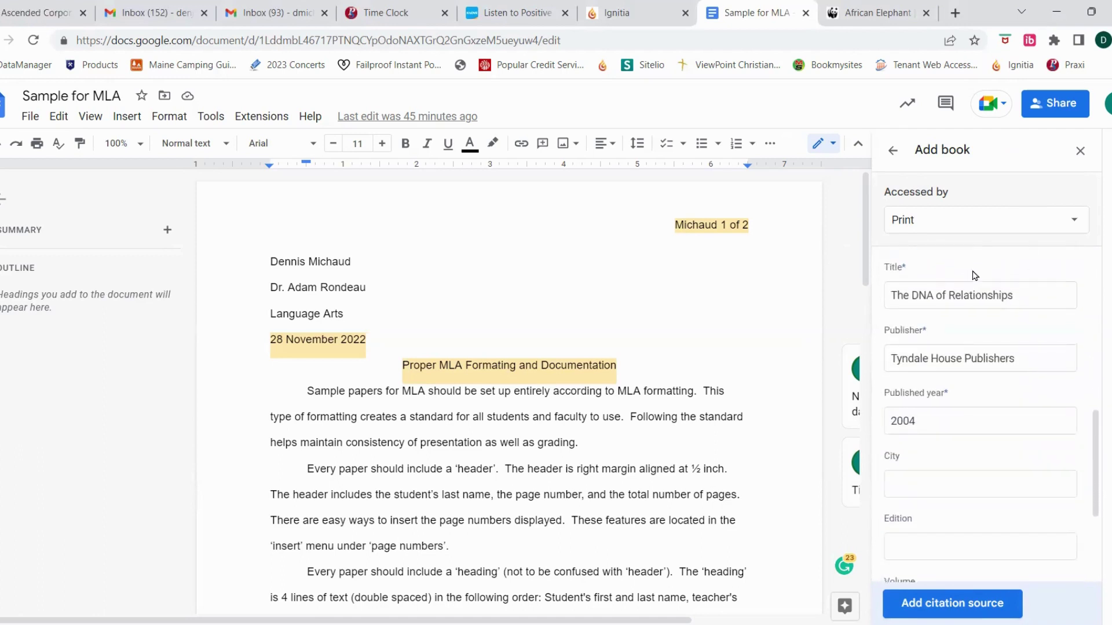
scroll(975, 275, down, 4)
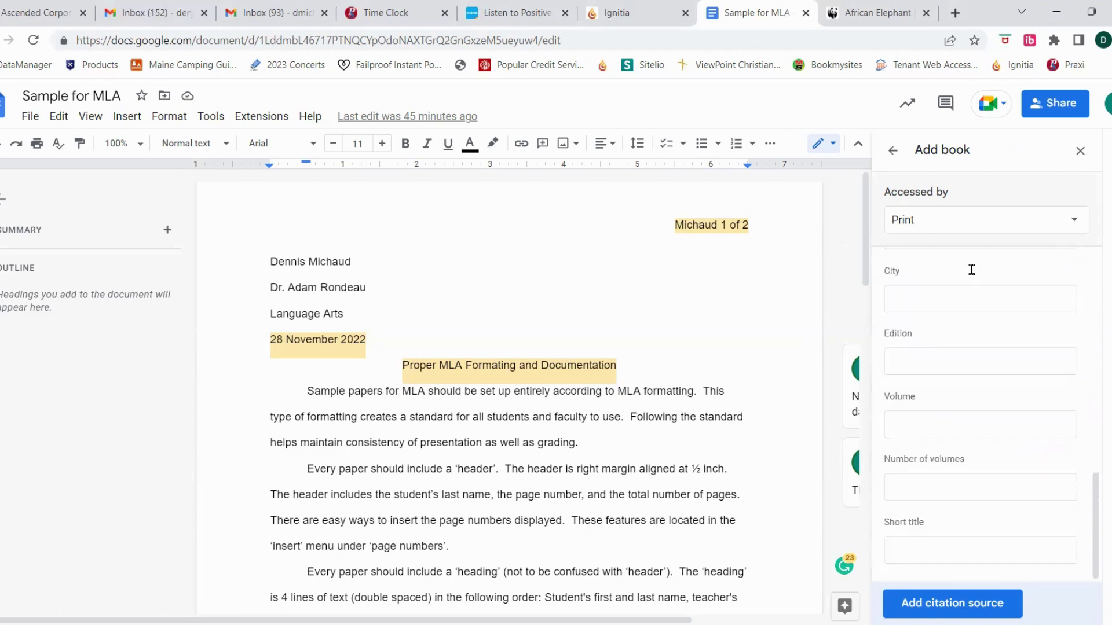
scroll(976, 276, up, 3)
scroll(973, 275, up, 3)
scroll(970, 274, down, 1)
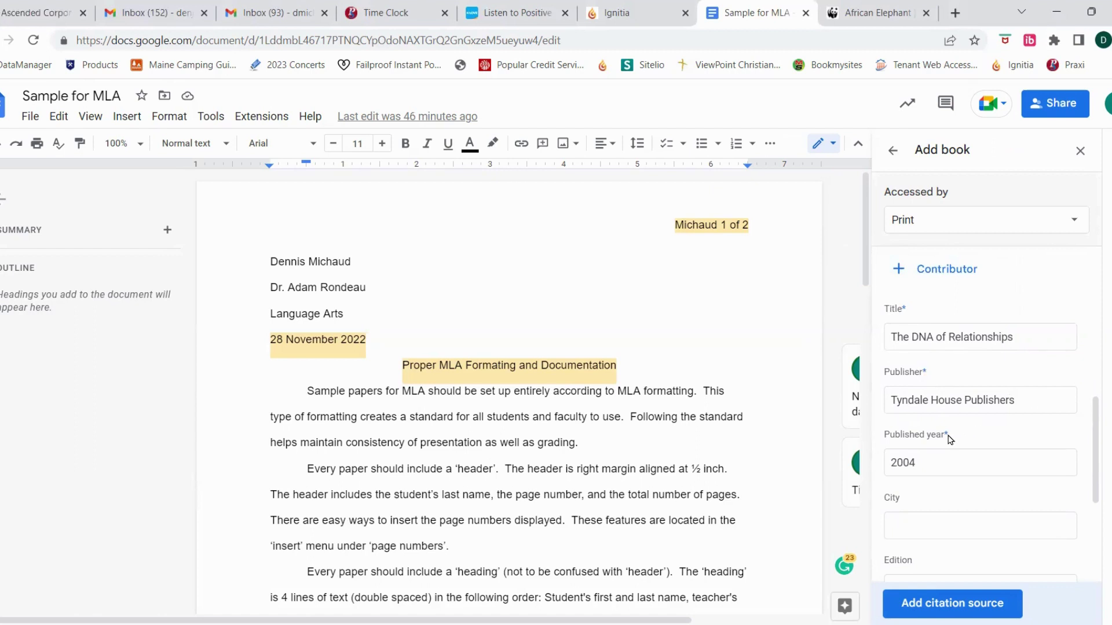
scroll(987, 460, down, 2)
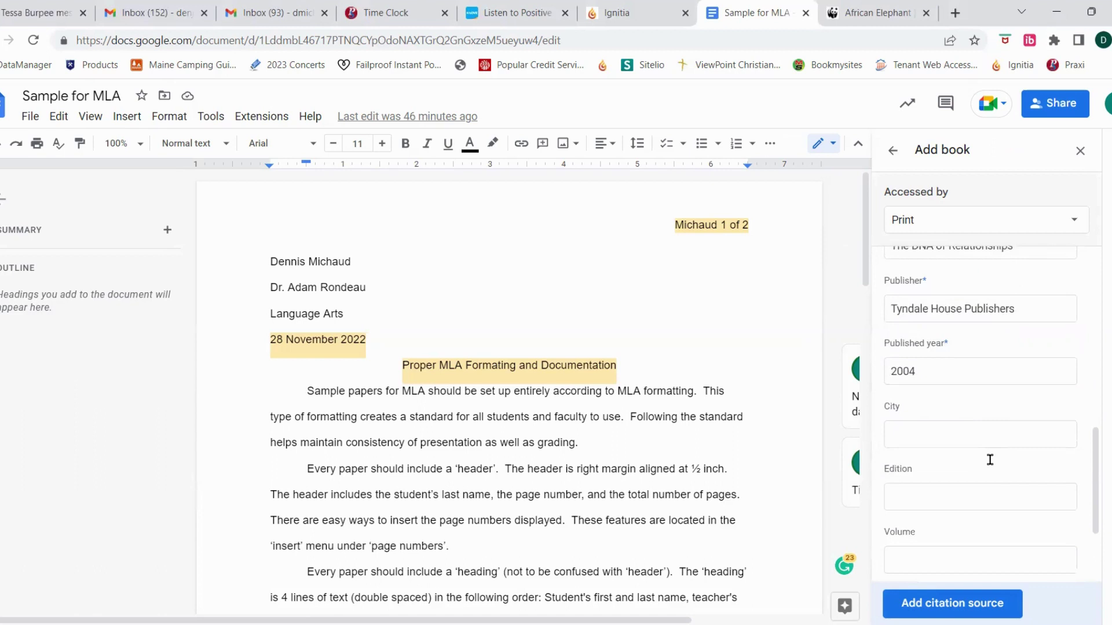
scroll(990, 461, down, 3)
scroll(992, 465, up, 10)
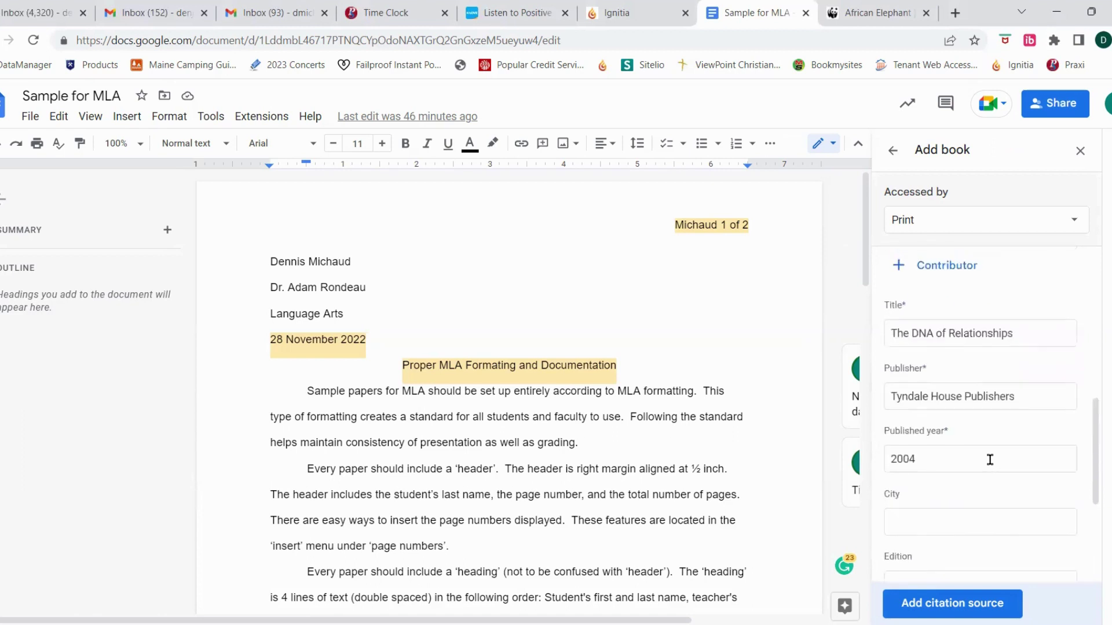
scroll(991, 465, down, 1)
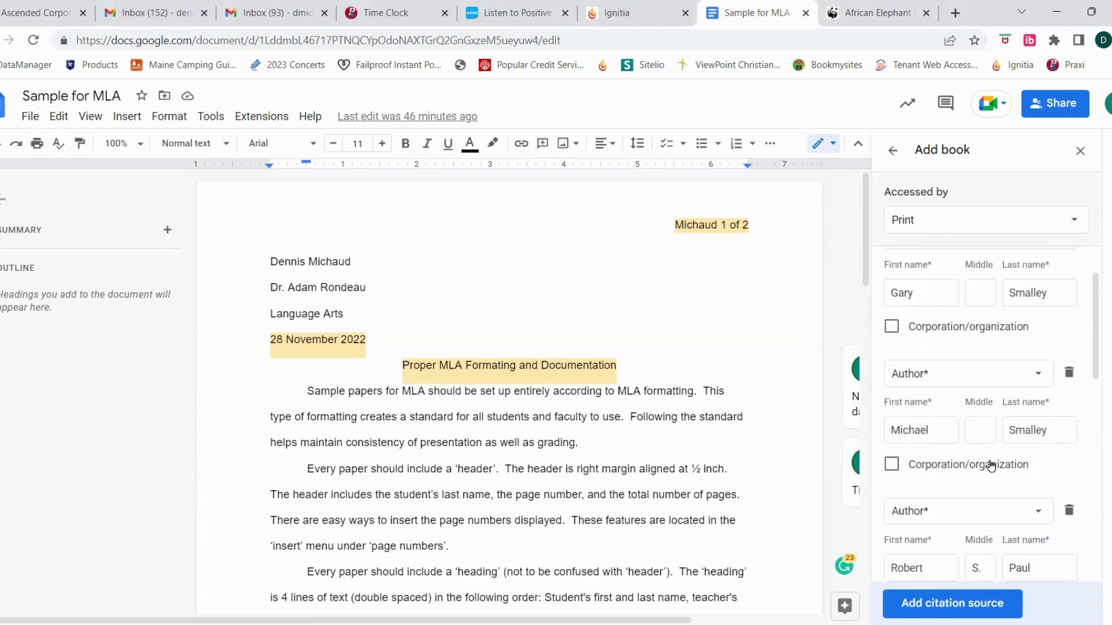
scroll(992, 465, up, 1)
scroll(992, 465, down, 2)
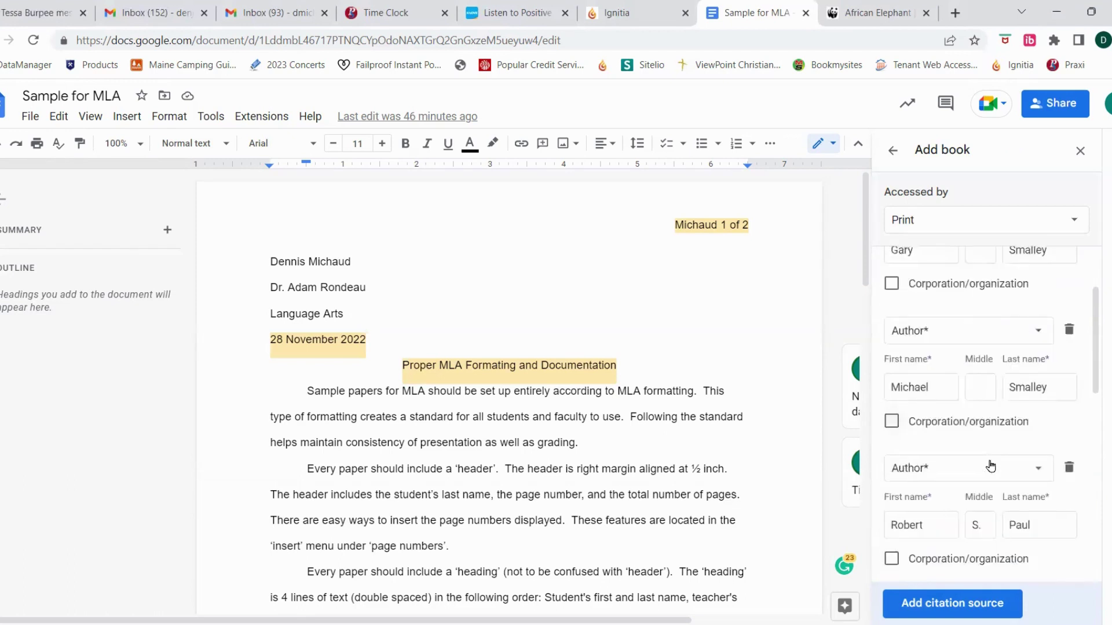
scroll(991, 465, up, 1)
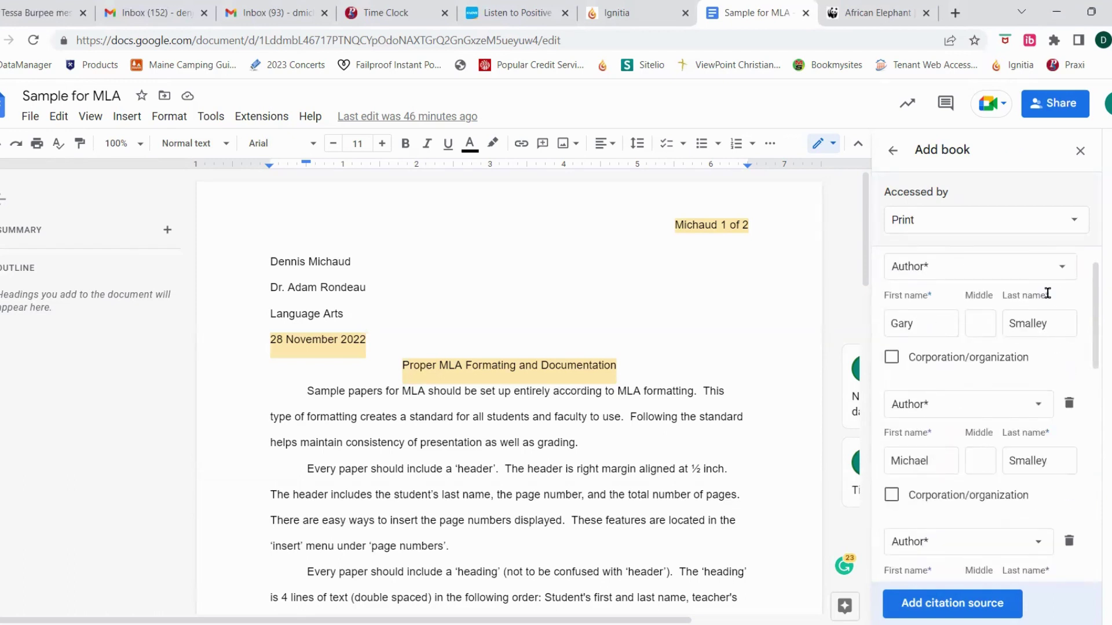
scroll(1060, 463, down, 1)
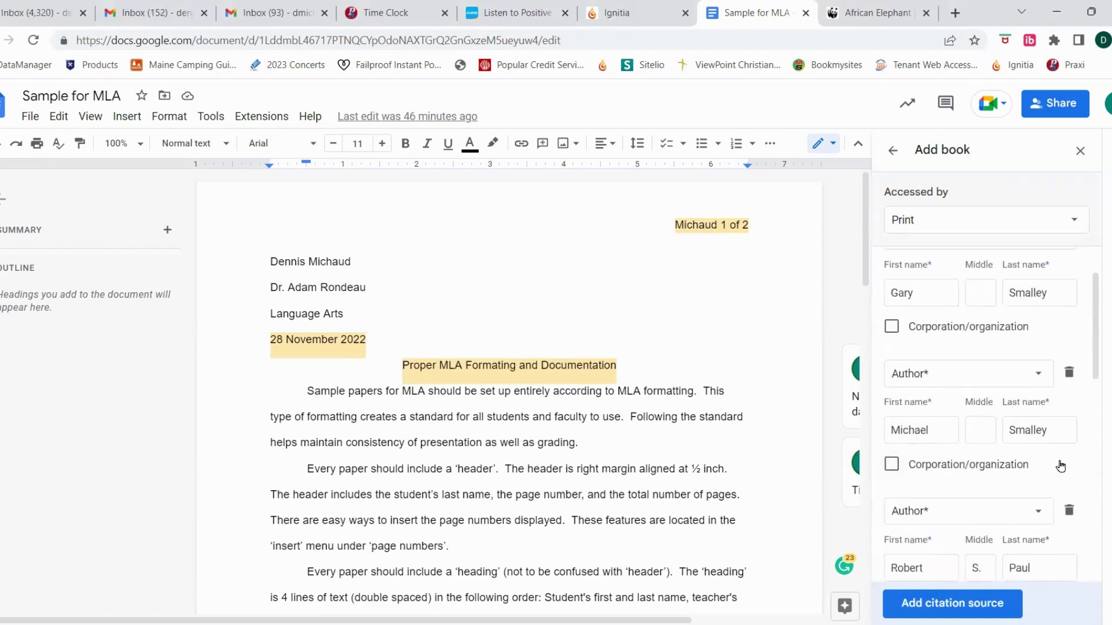
scroll(1011, 442, up, 1)
scroll(1072, 449, down, 2)
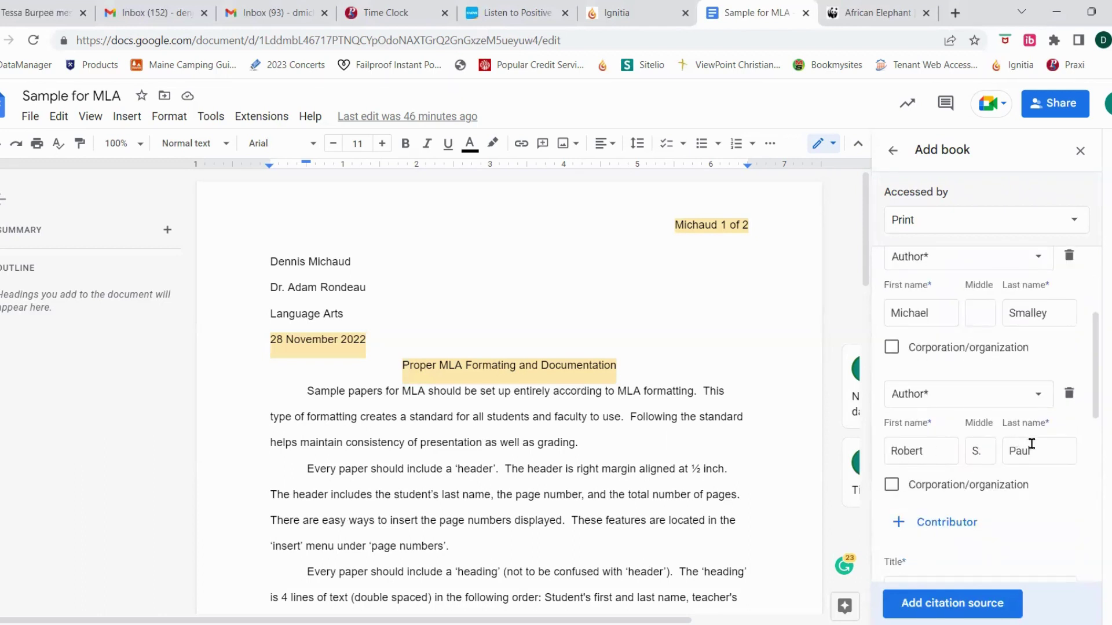
scroll(1058, 455, down, 5)
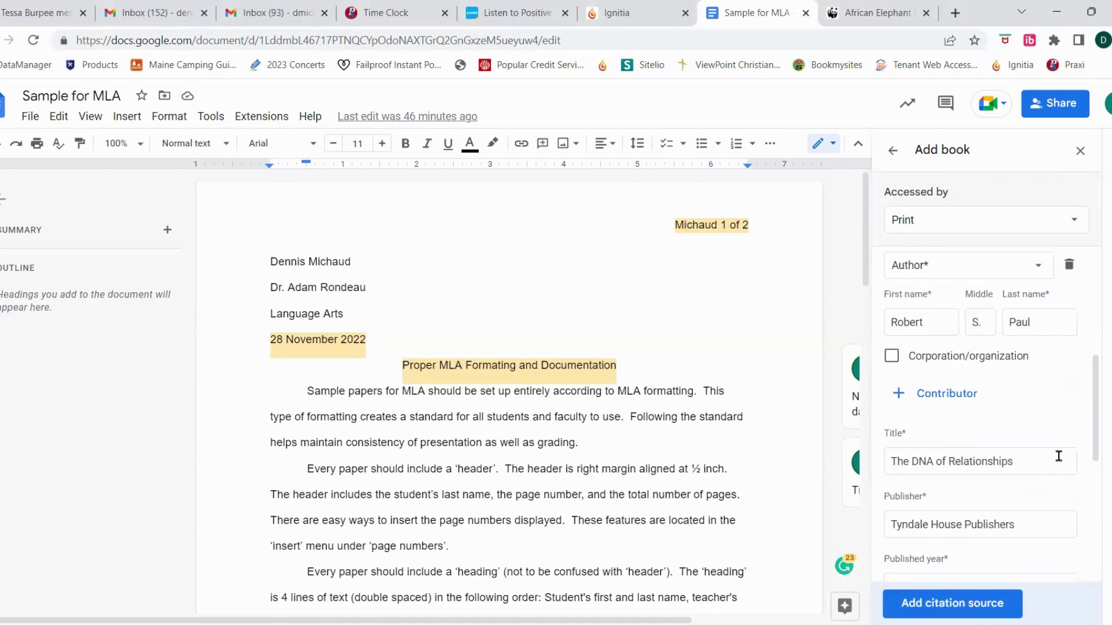
scroll(1059, 456, down, 4)
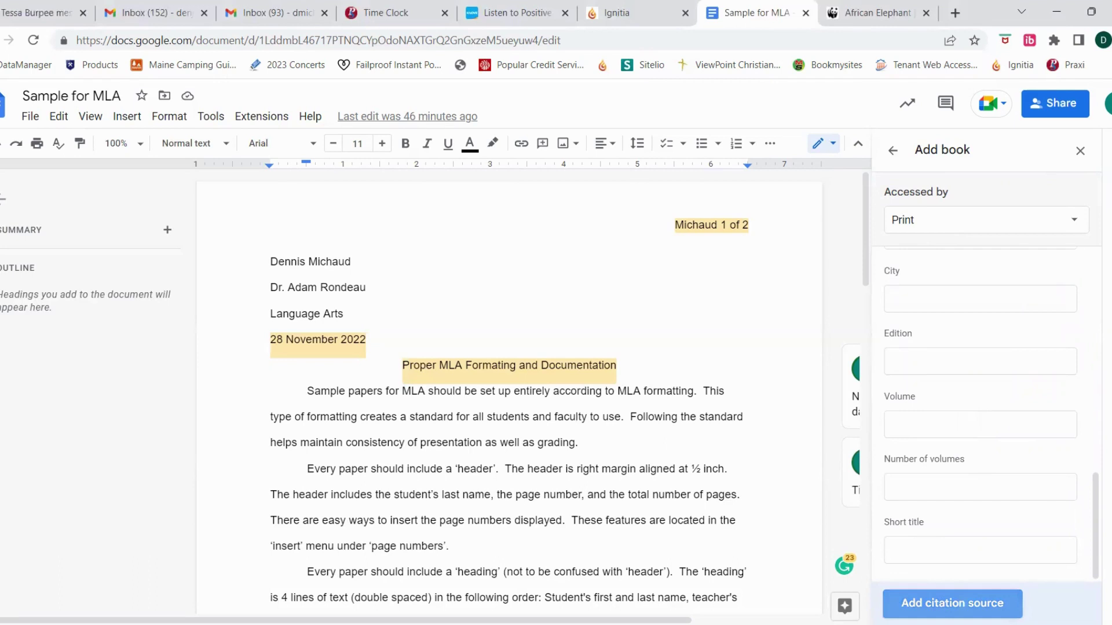
Save The DNA of Relationships as an MLA citation source.
click(952, 604)
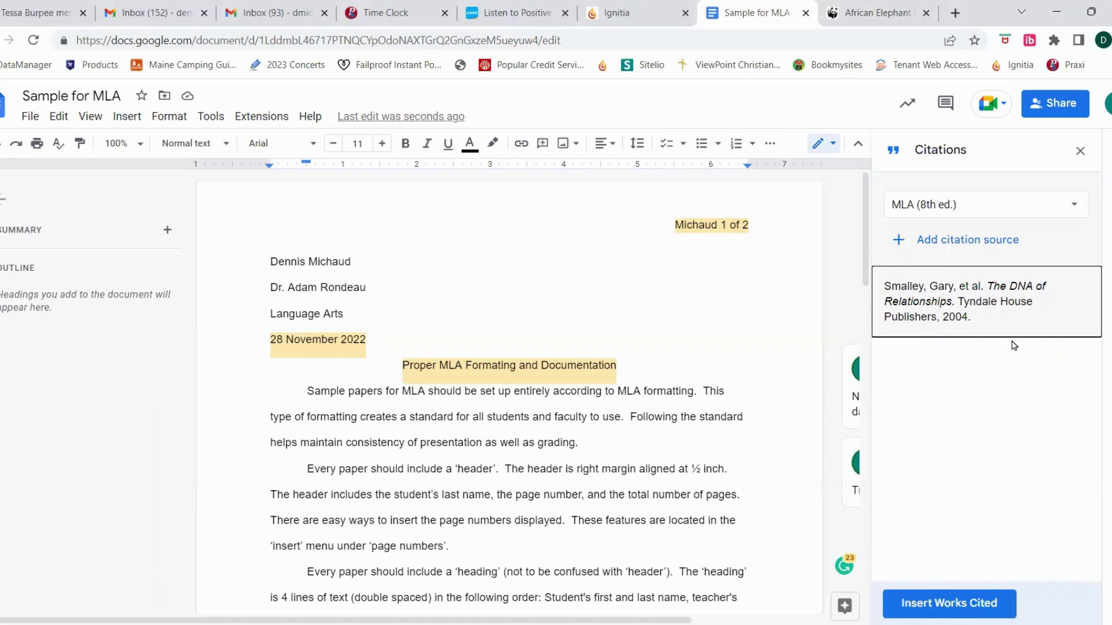
mouse_move(1020, 295)
Start another citation source and set its source type to Website.
click(986, 241)
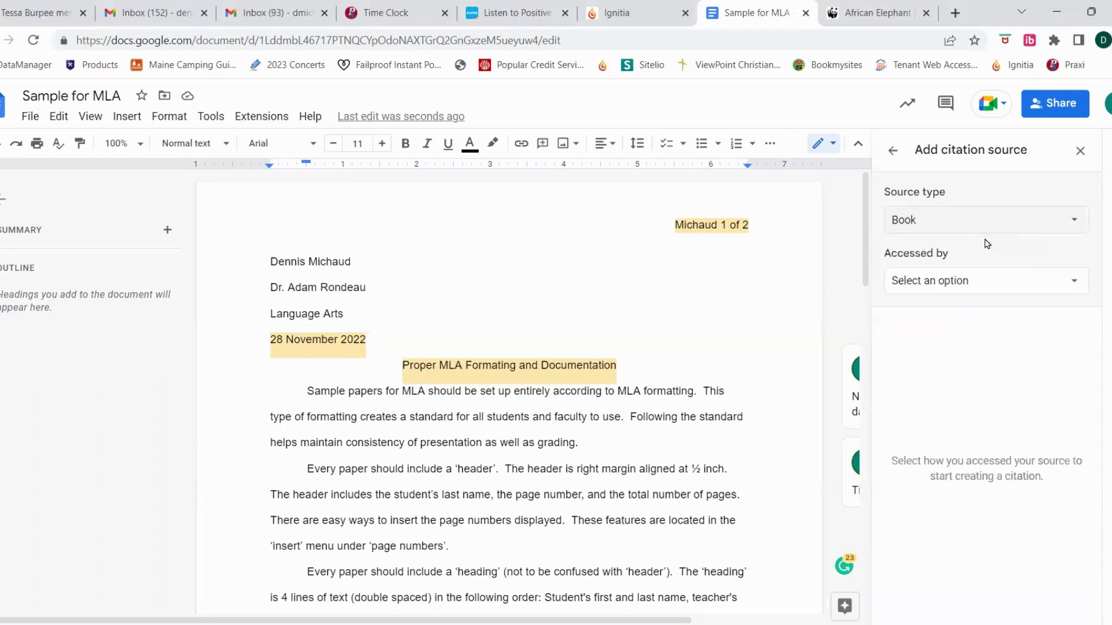
click(1006, 231)
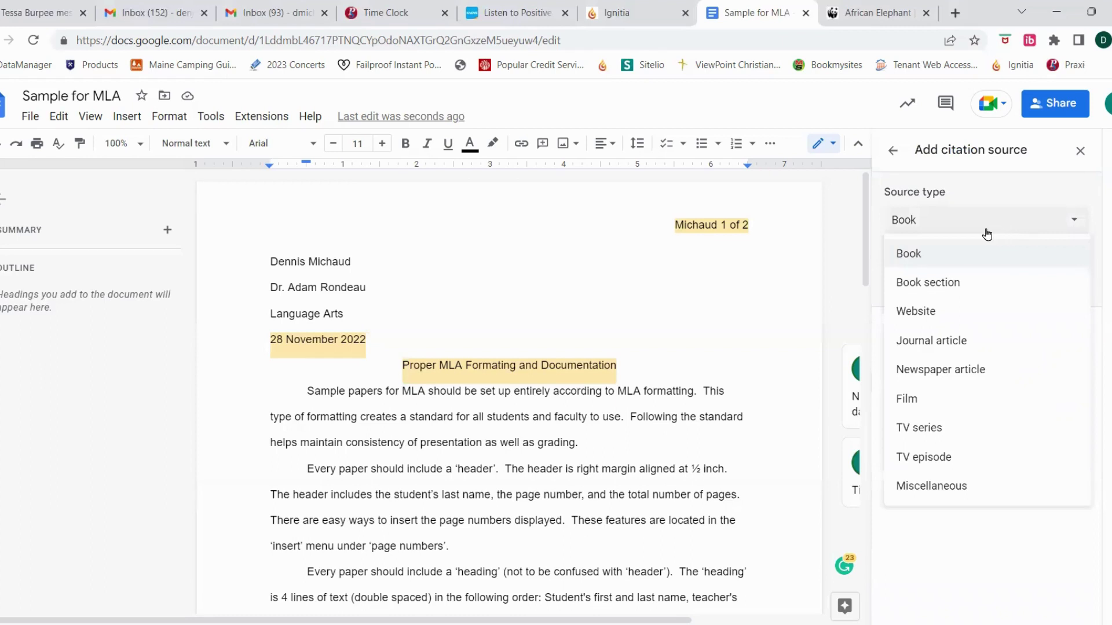
click(932, 315)
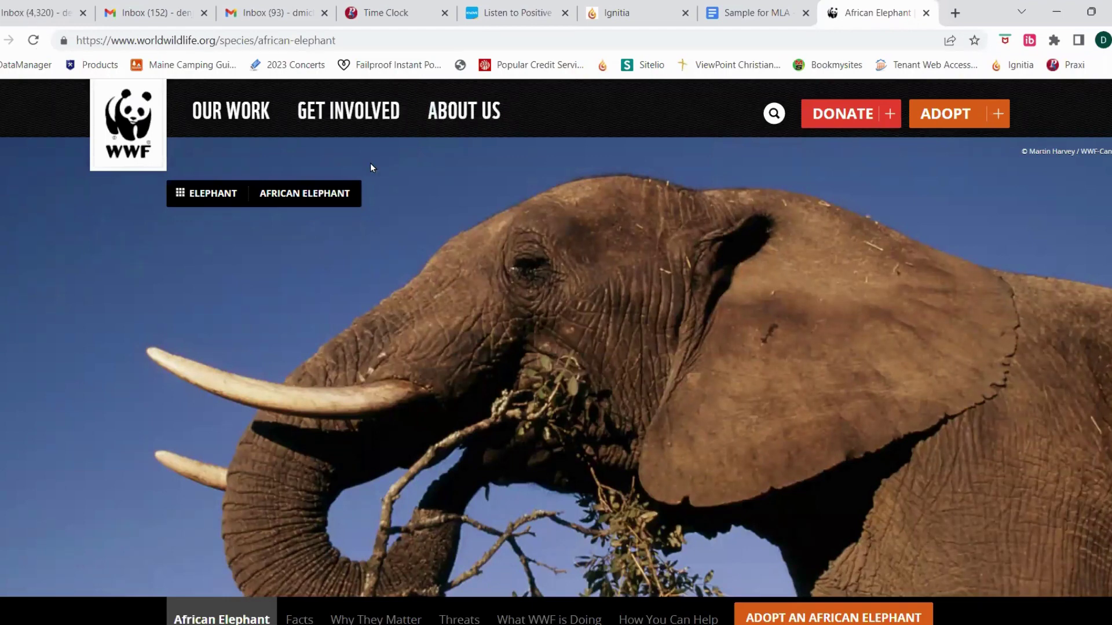
Copy the WWF African Elephant page URL from Chrome and return to the Sample for MLA document.
click(350, 38)
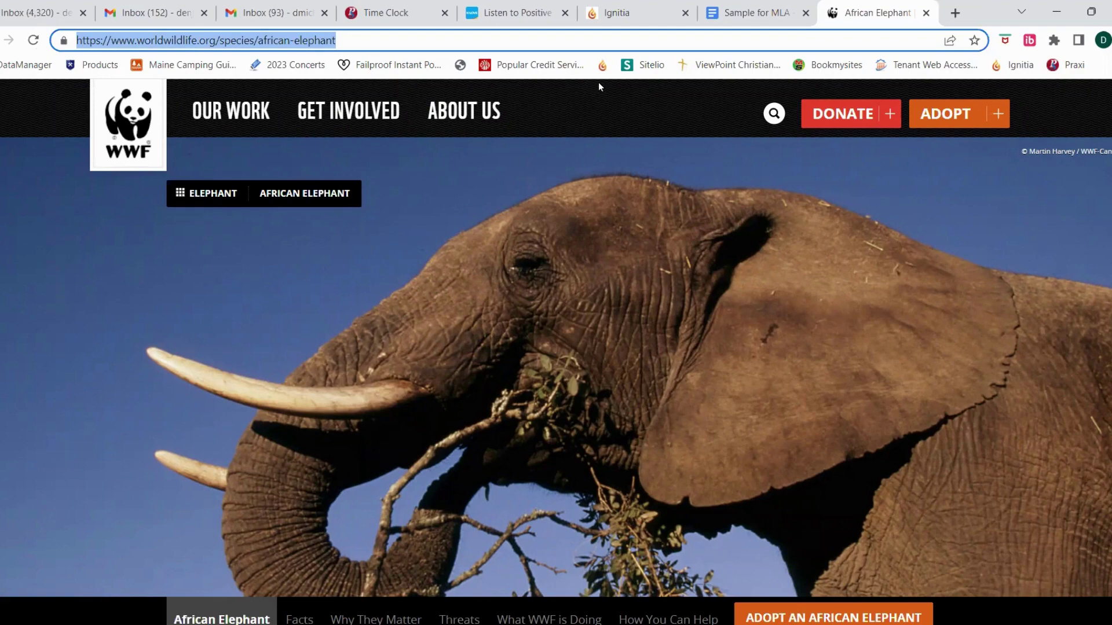
key(ctrl+shift+Tab)
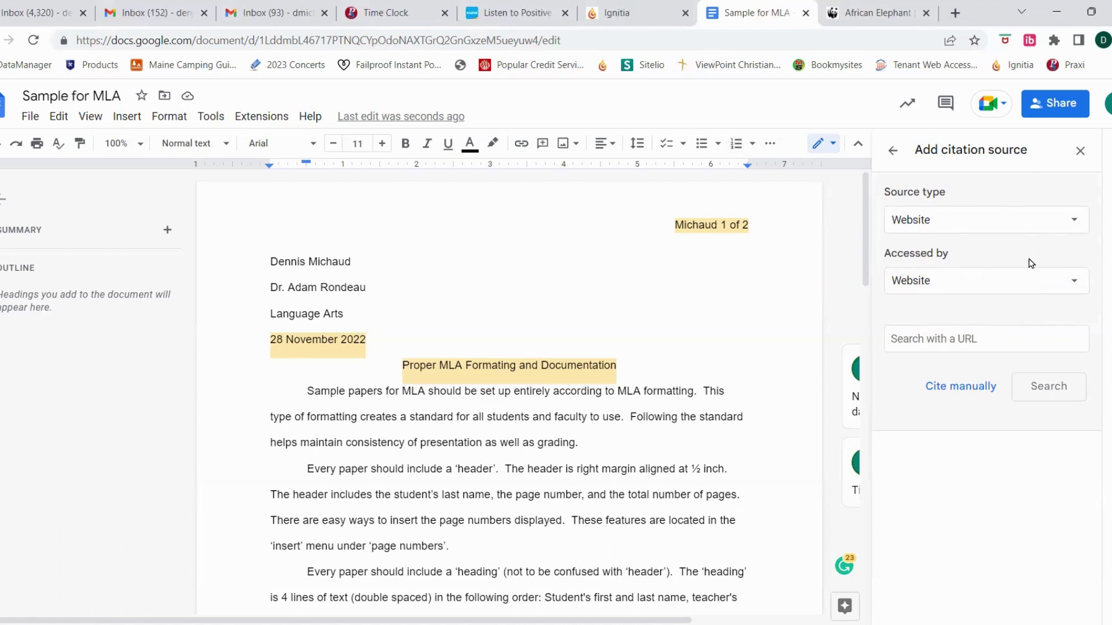
Keep Accessed by as Website and look up the pasted WWF African Elephant URL.
click(1075, 281)
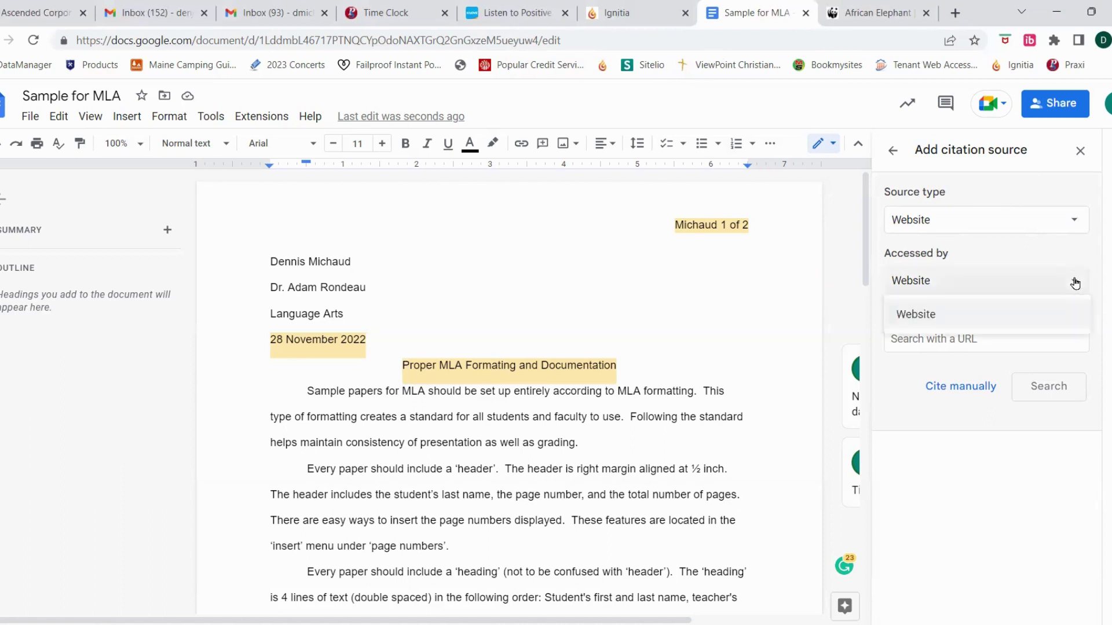
click(1075, 281)
click(978, 340)
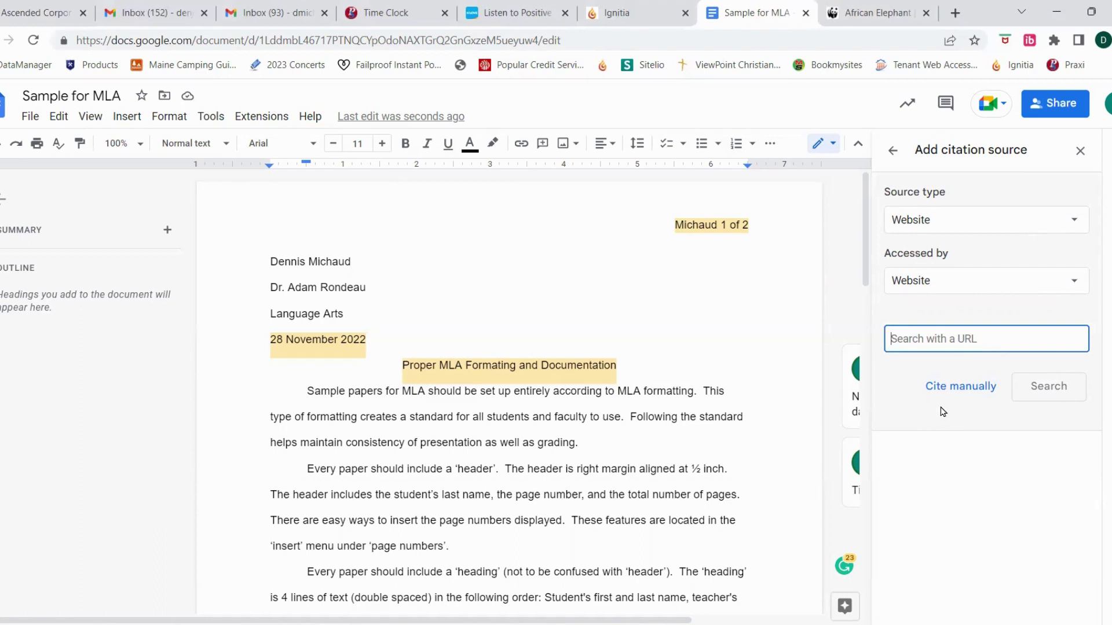
key(ctrl+v)
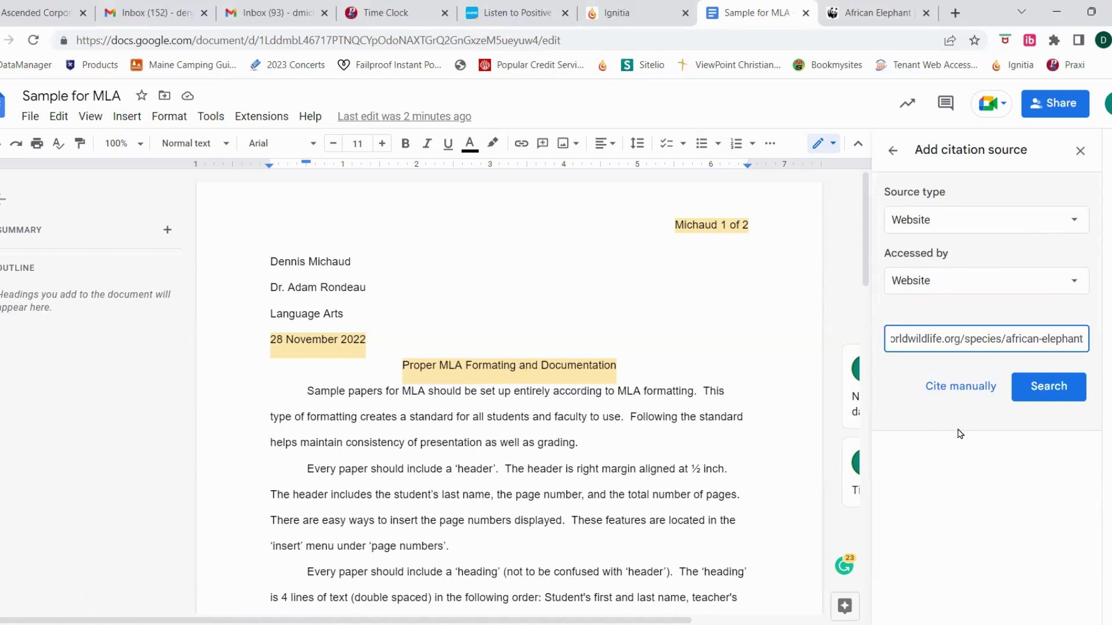
click(1051, 386)
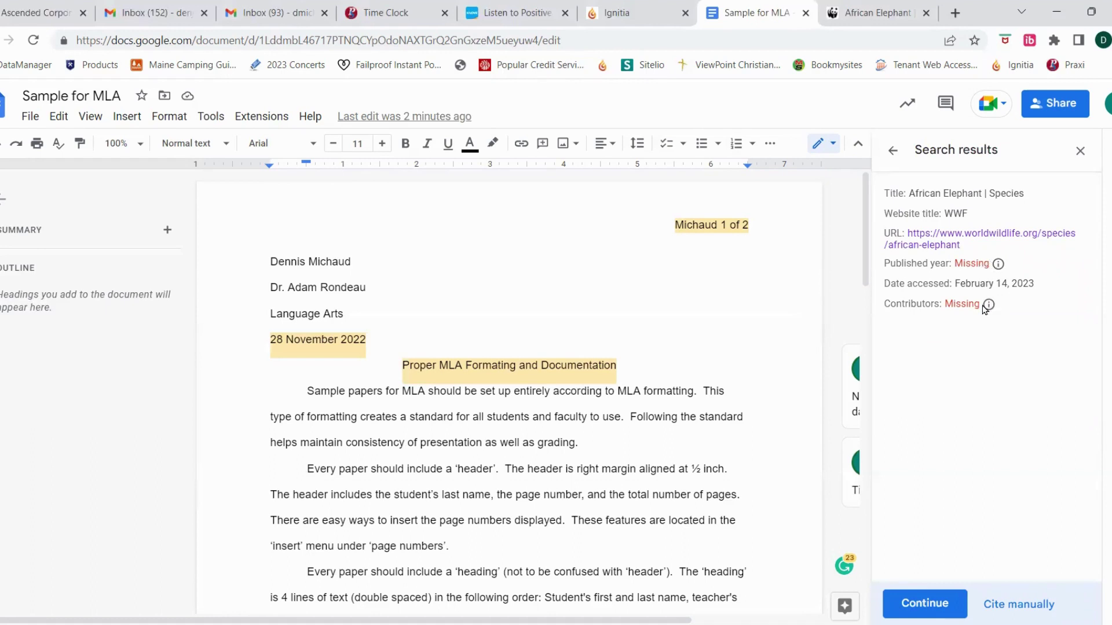
mouse_move(987, 305)
click(924, 603)
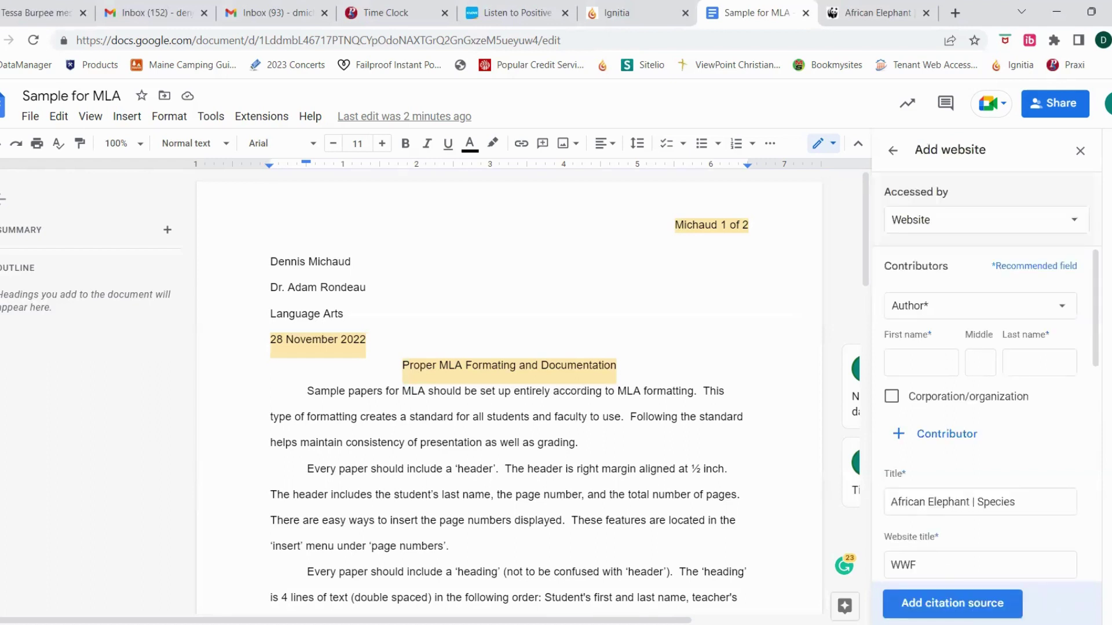
scroll(1031, 415, down, 1)
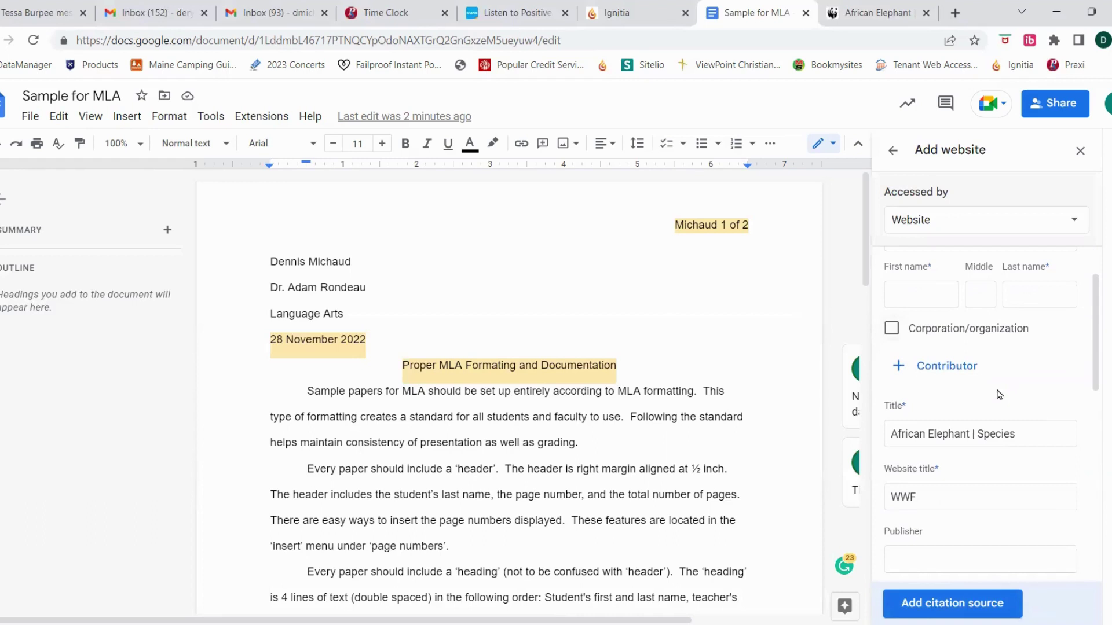
scroll(1032, 378, down, 1)
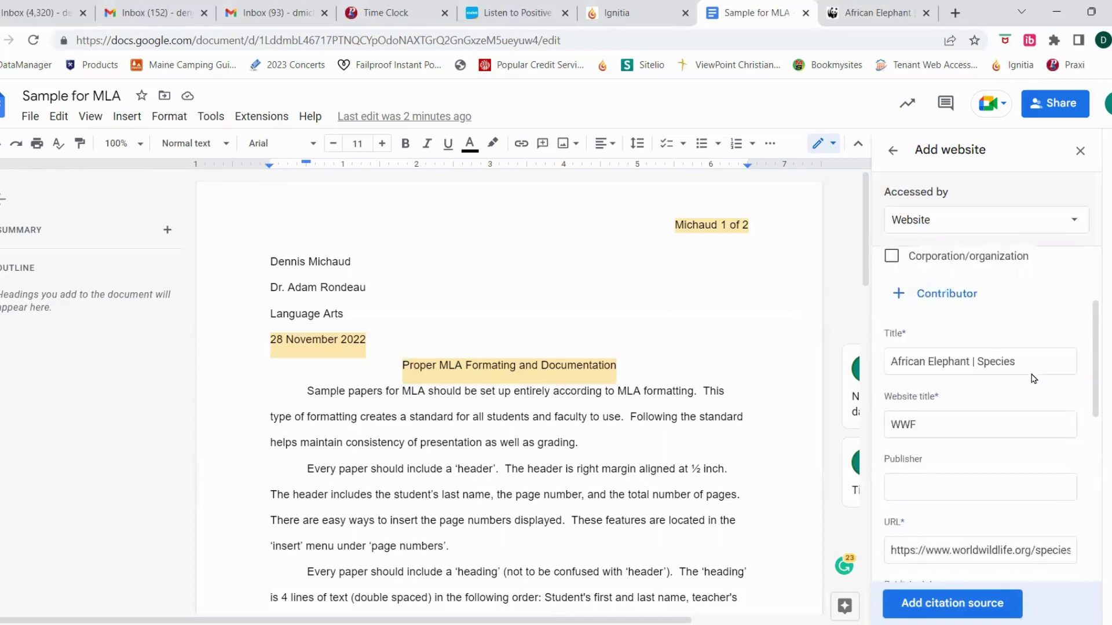
scroll(1032, 376, down, 2)
scroll(1032, 372, down, 1)
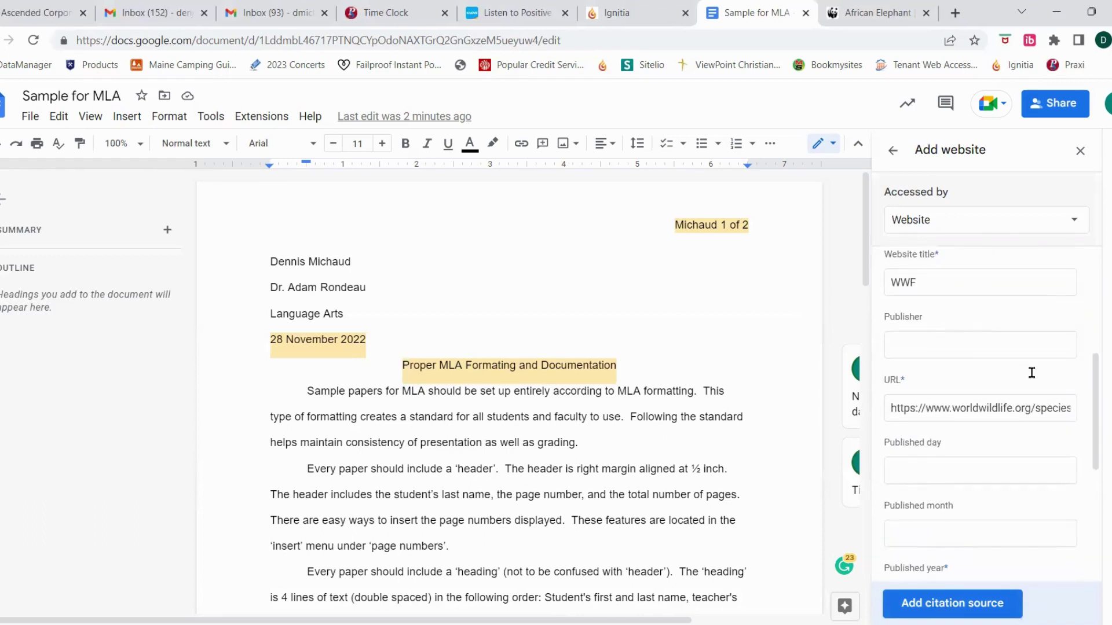
scroll(1032, 372, up, 1)
scroll(1032, 372, down, 2)
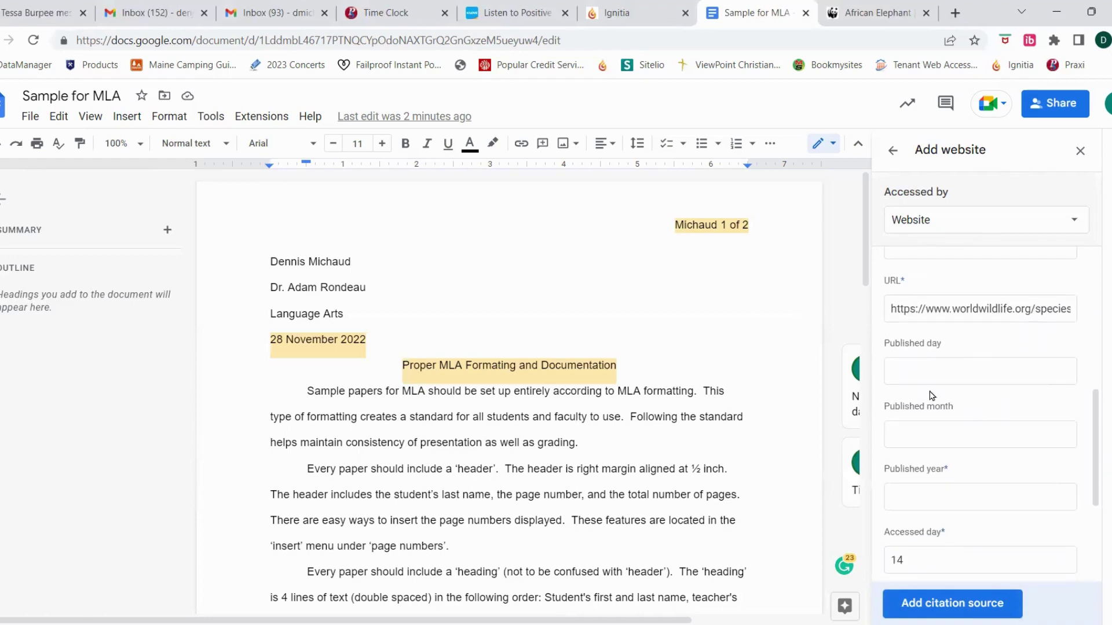
scroll(1009, 456, down, 1)
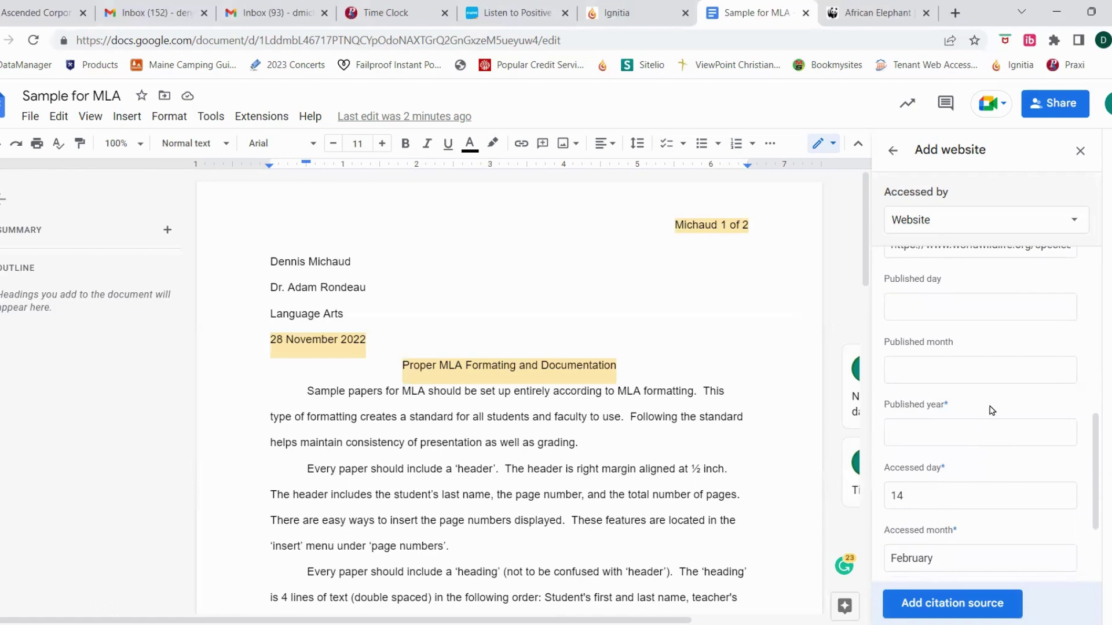
scroll(999, 398, down, 1)
scroll(1001, 394, down, 1)
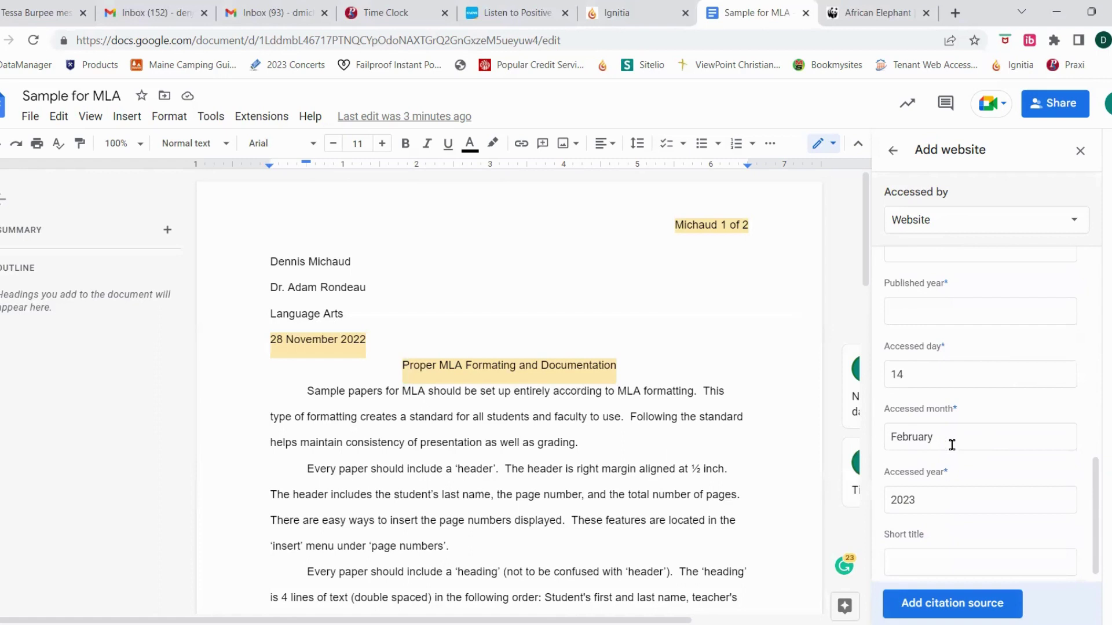
scroll(1016, 339, up, 2)
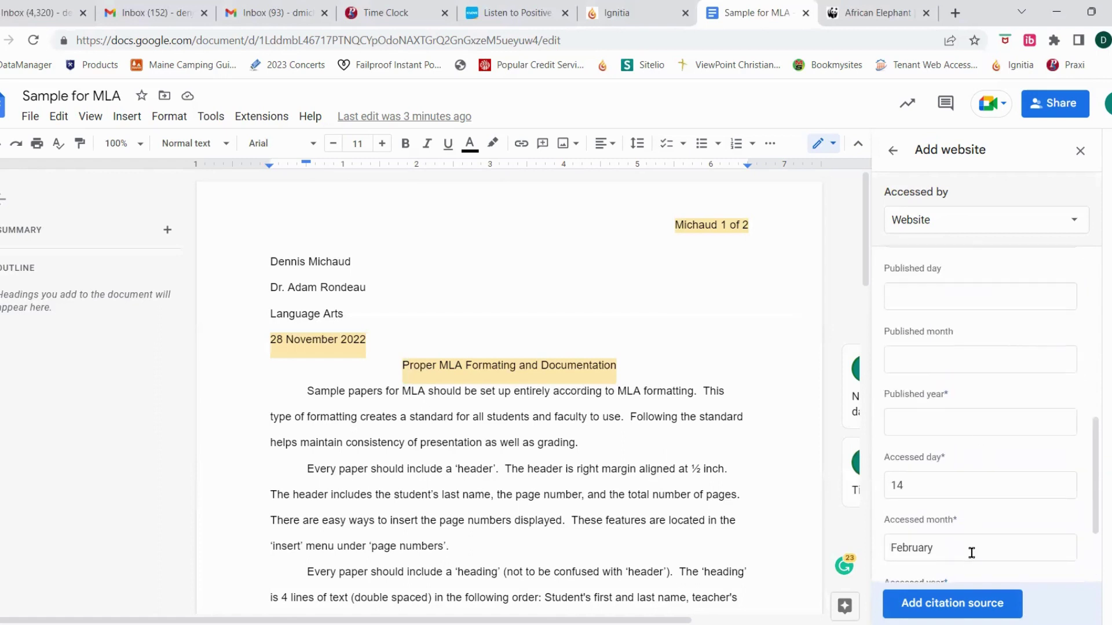
Save the WWF African Elephant website as a second MLA citation source.
click(967, 602)
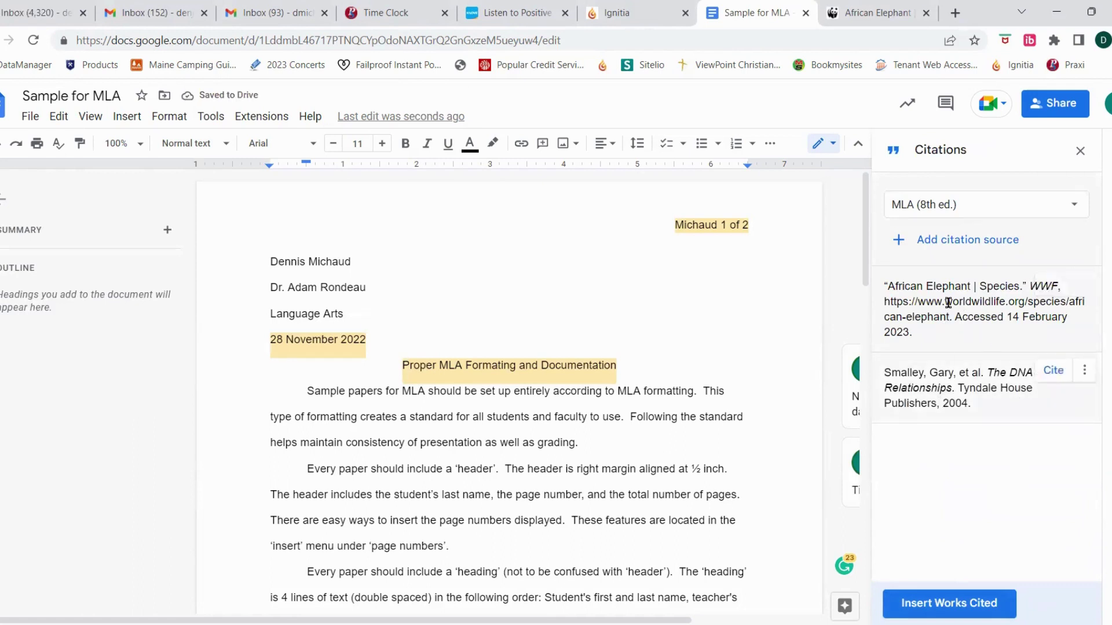
mouse_move(939, 388)
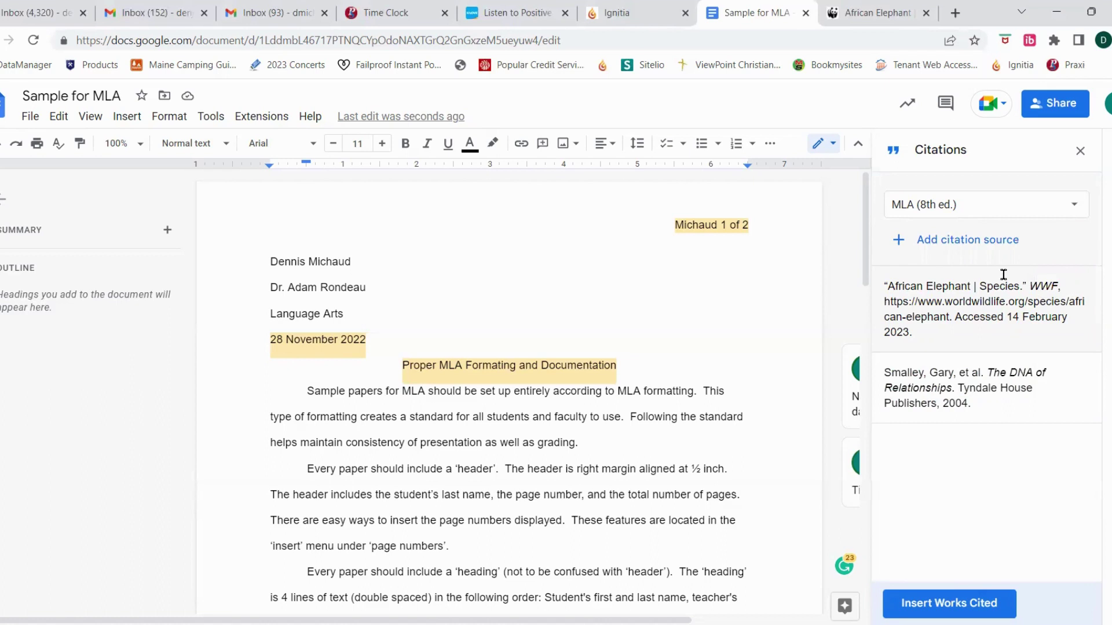
Keep MLA (8th ed.) as the citation style and begin a third citation source.
click(1072, 204)
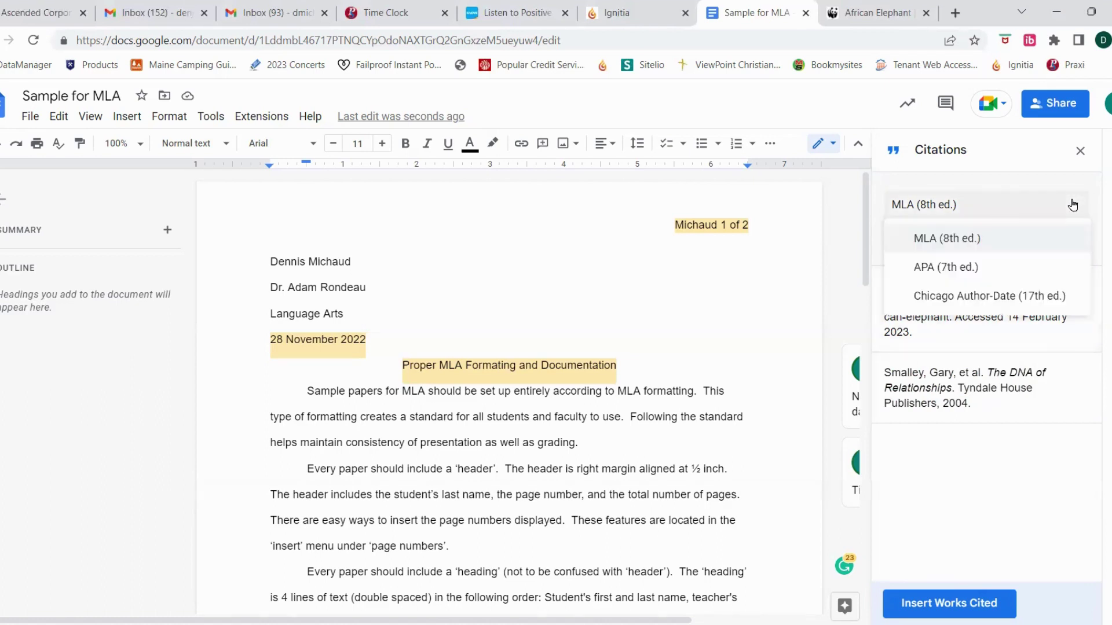
click(980, 237)
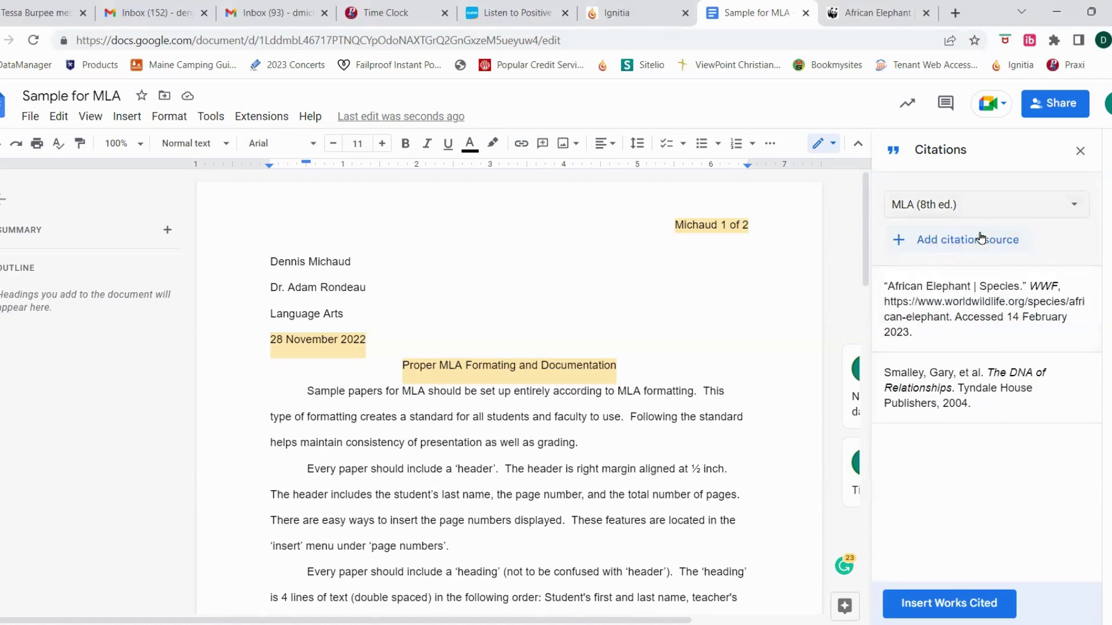
click(951, 250)
click(969, 285)
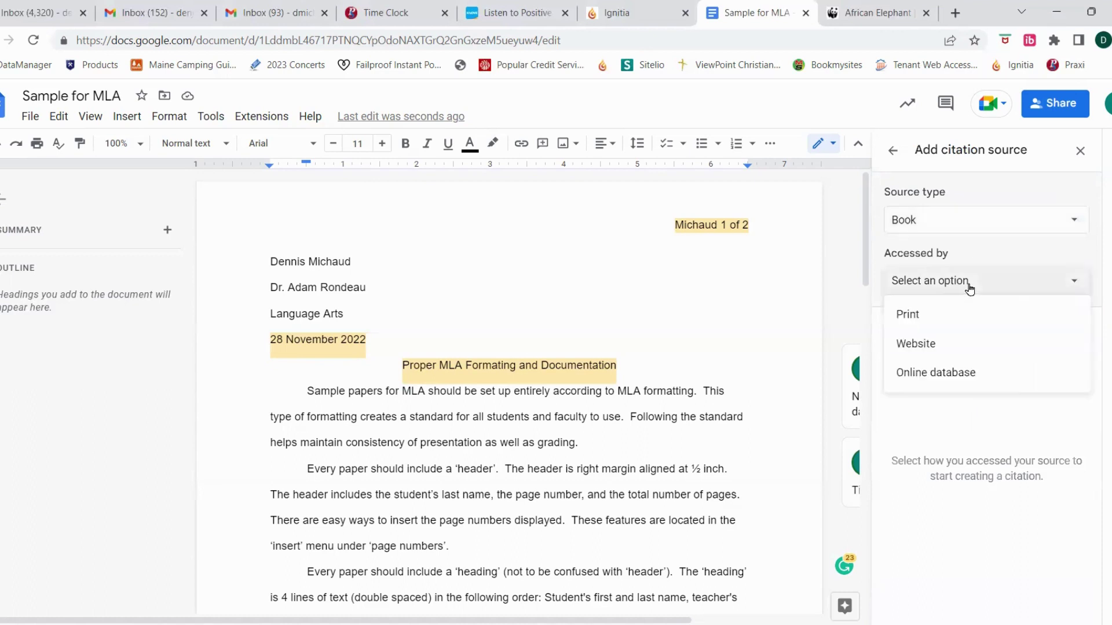
Keep Book as the source type, set Accessed by to Print, and choose manual entry.
click(990, 218)
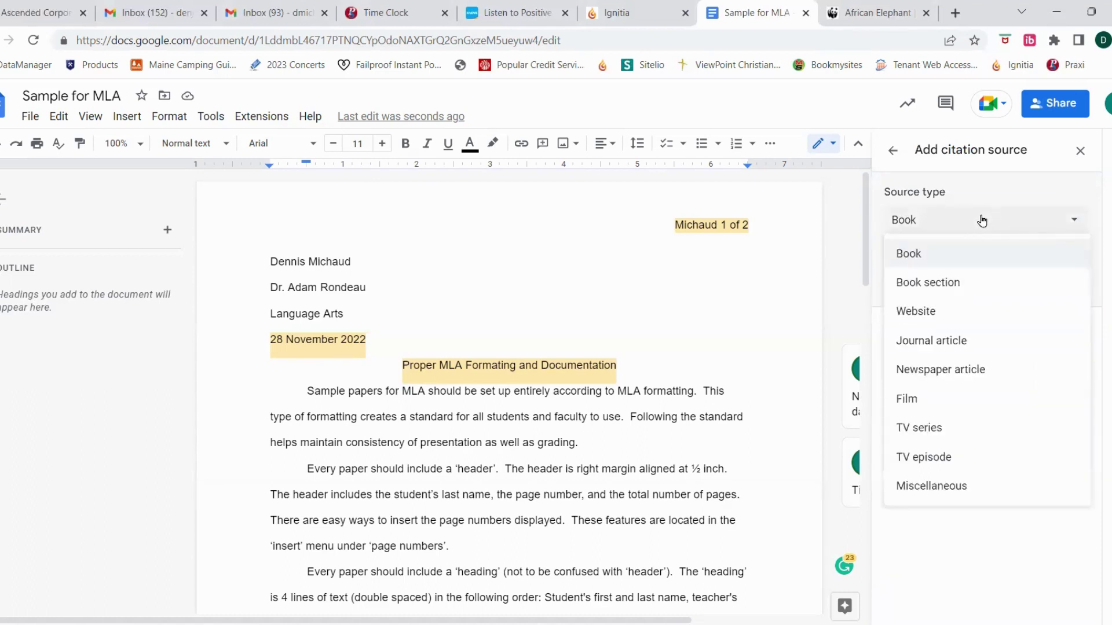
click(917, 251)
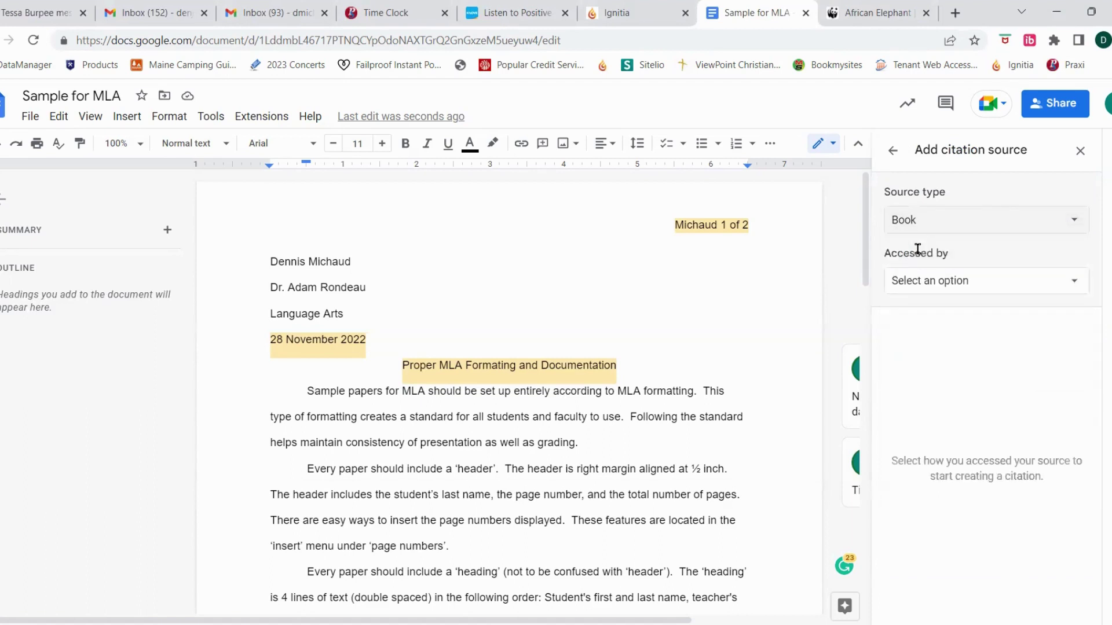
click(950, 283)
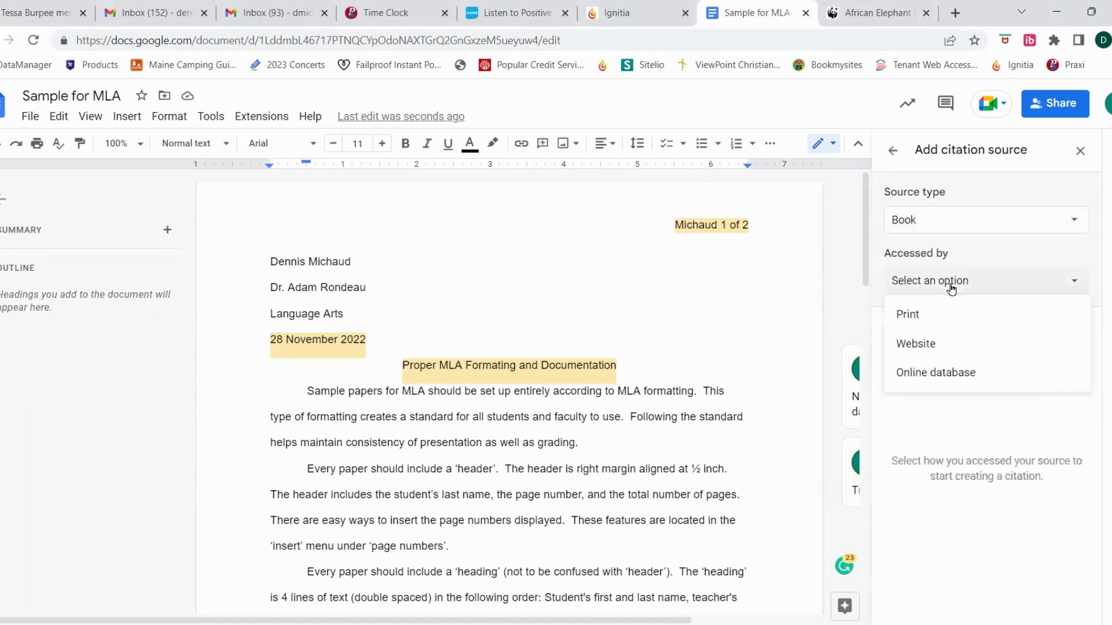
click(920, 317)
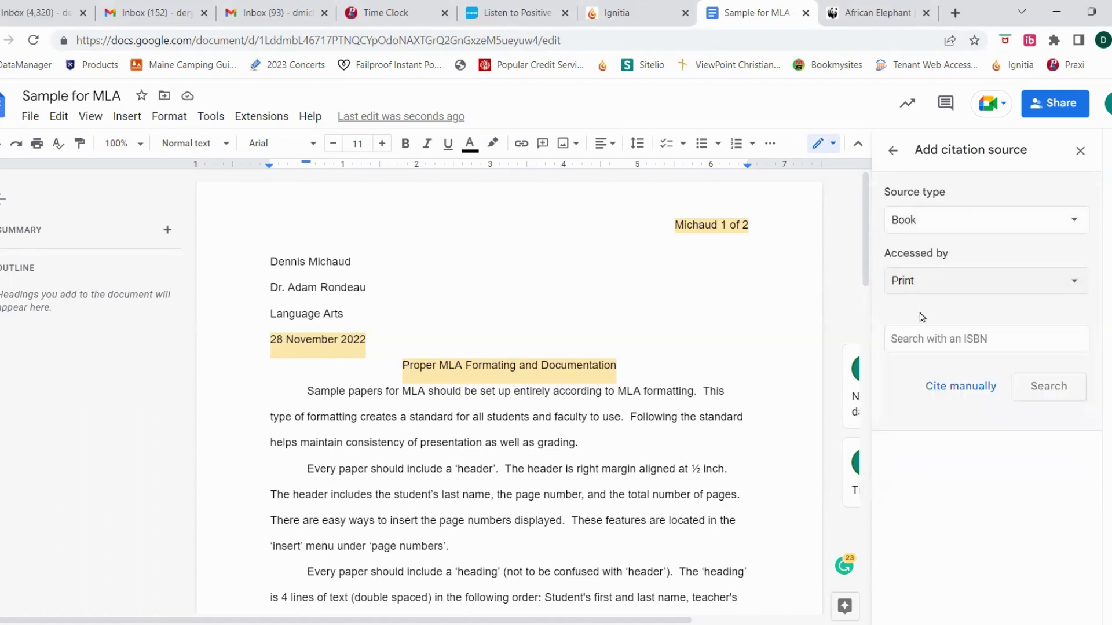
click(951, 392)
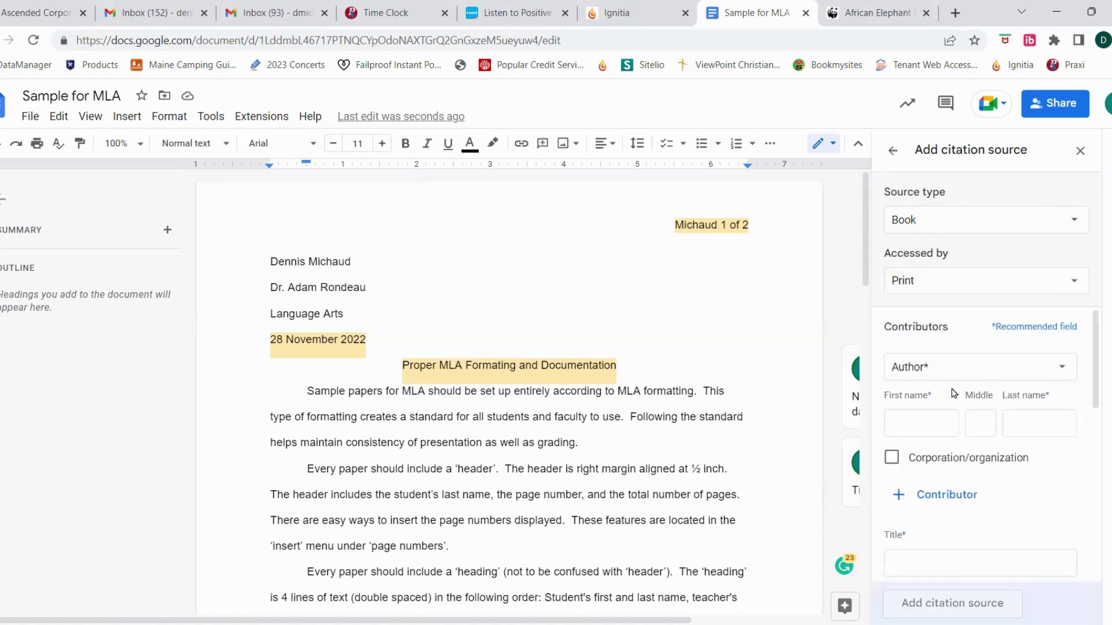
scroll(967, 362, down, 2)
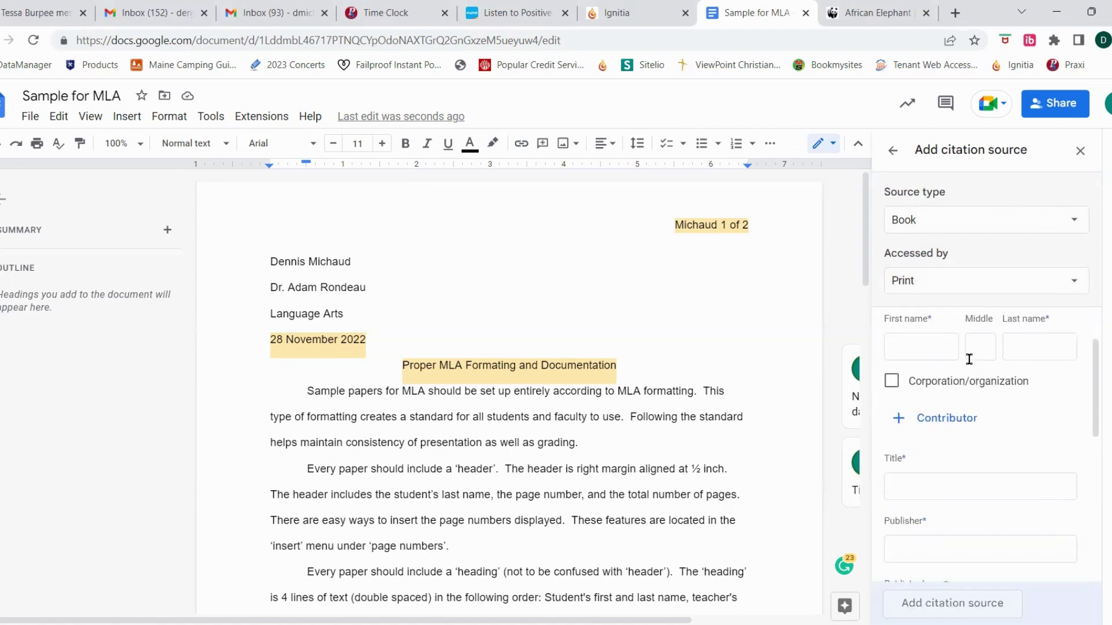
scroll(969, 359, down, 2)
scroll(968, 359, up, 1)
scroll(971, 365, down, 2)
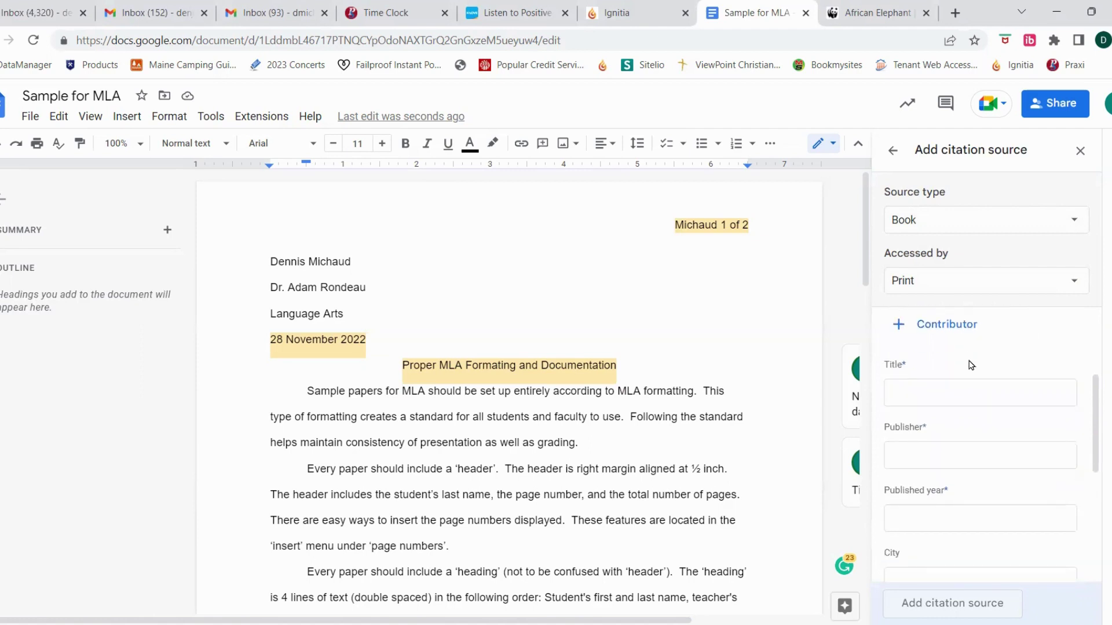
scroll(971, 364, down, 2)
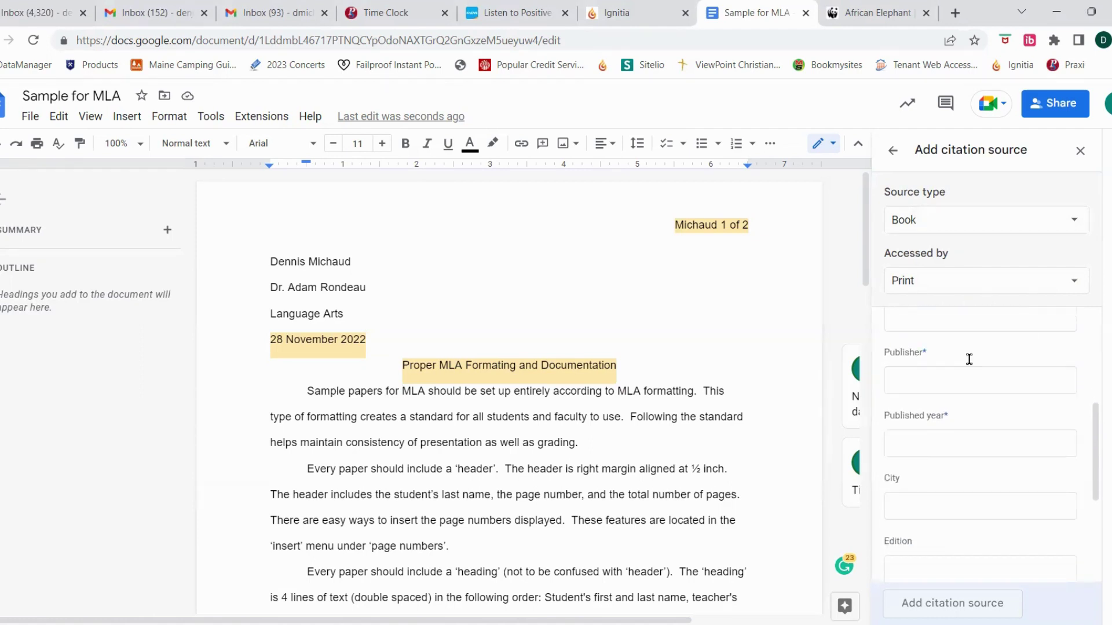
scroll(970, 362, down, 1)
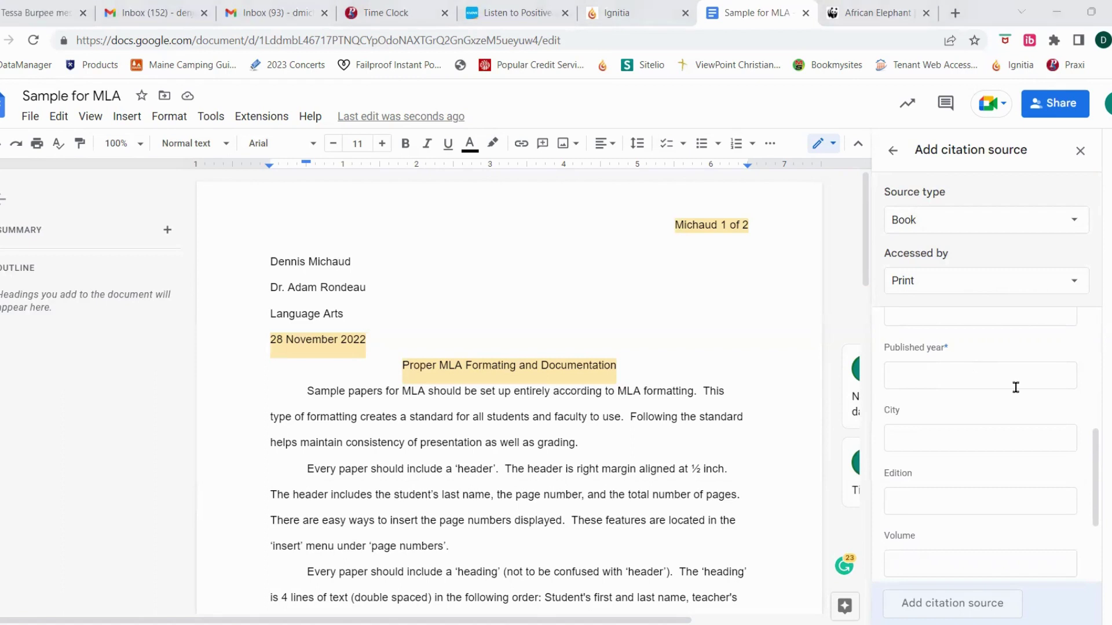
scroll(1010, 354, up, 1)
scroll(1010, 355, up, 2)
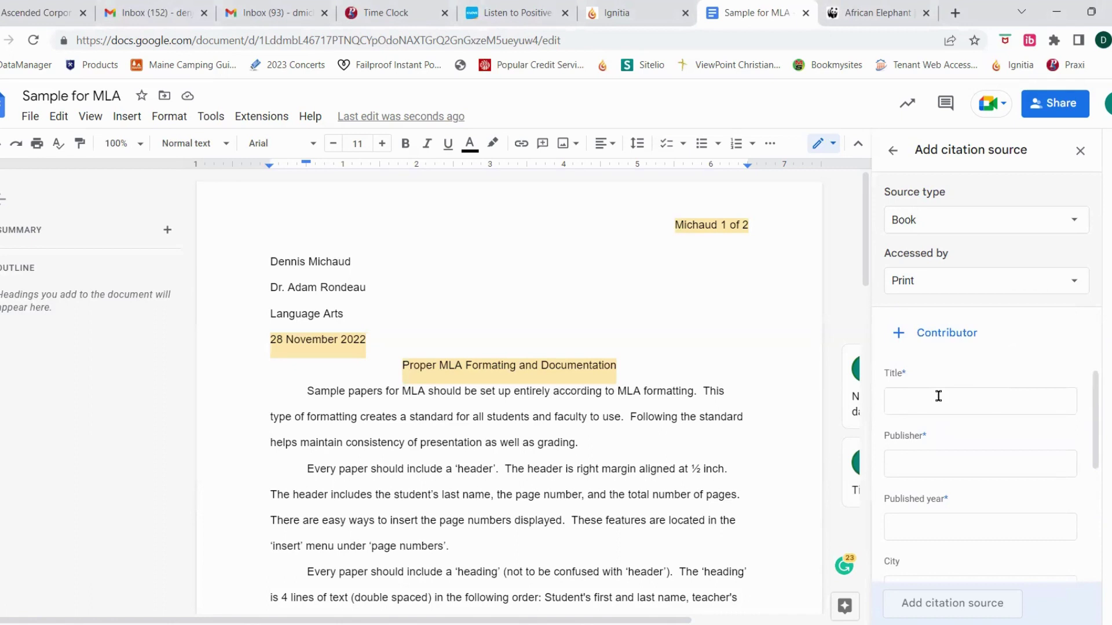
Enter the book title 'The King James Study Bible'.
click(937, 396)
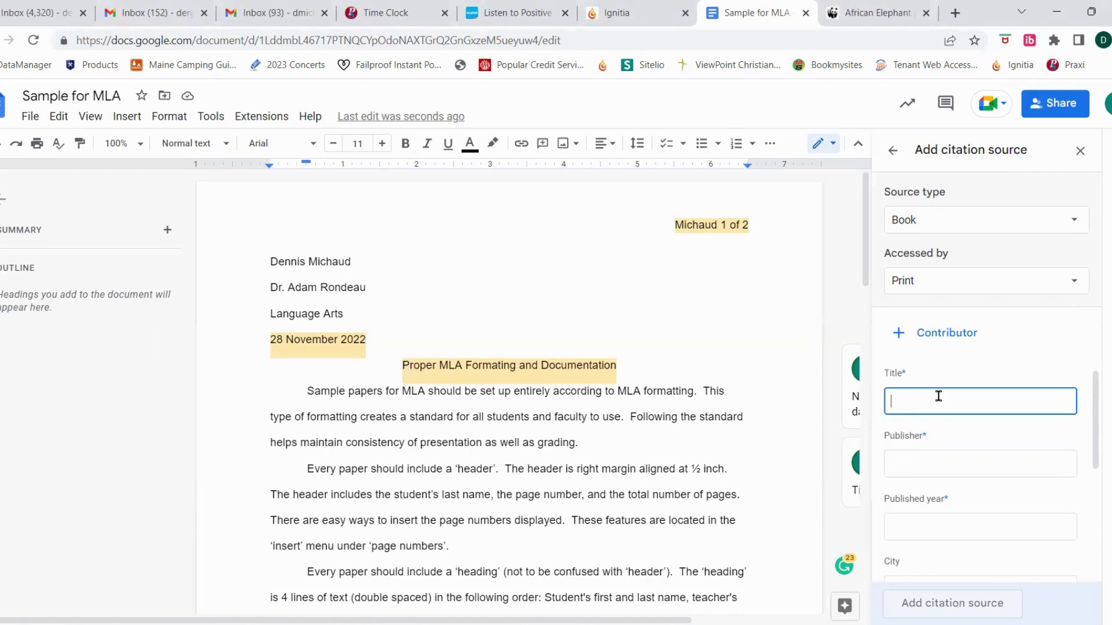
text(the)
key(BackSpace)
key(BackSpace)
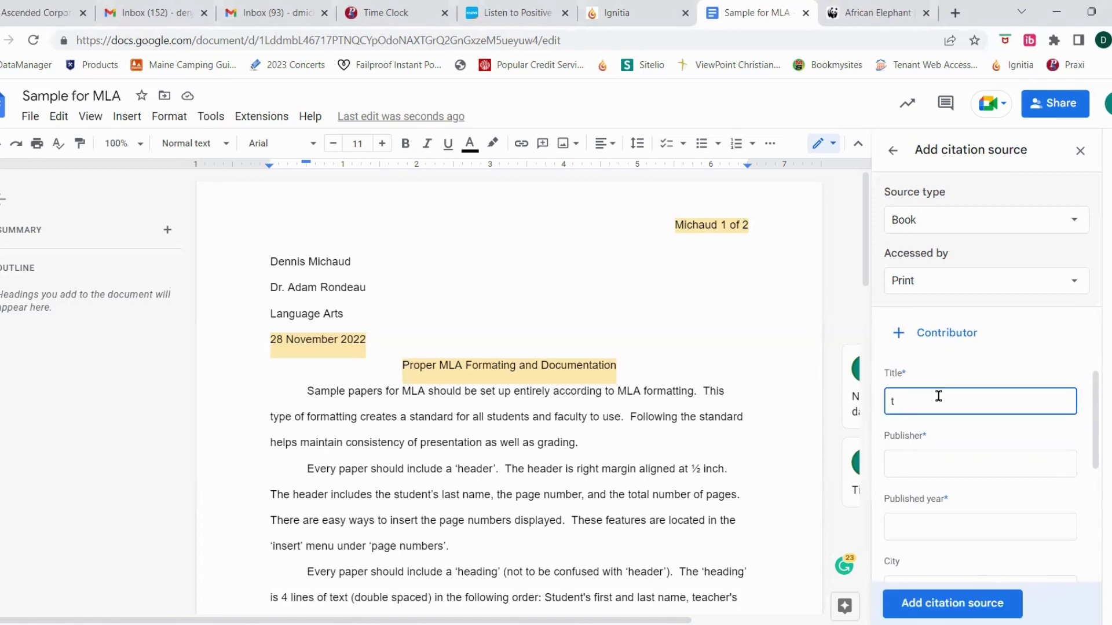
key(BackSpace)
text(The King James Study Bi)
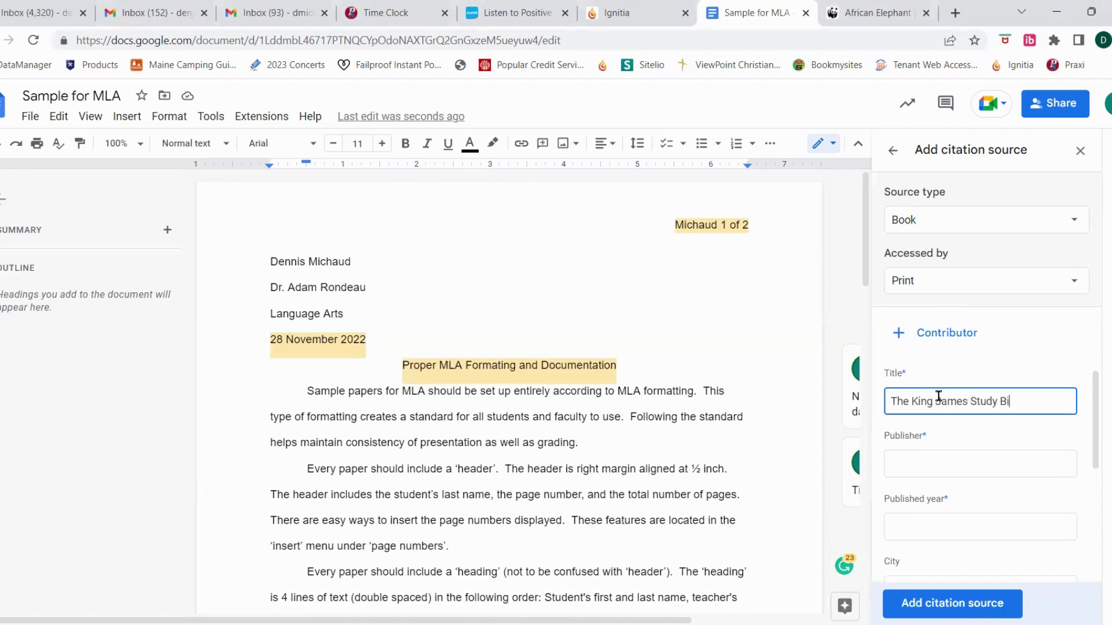
text(ble)
key(Tab)
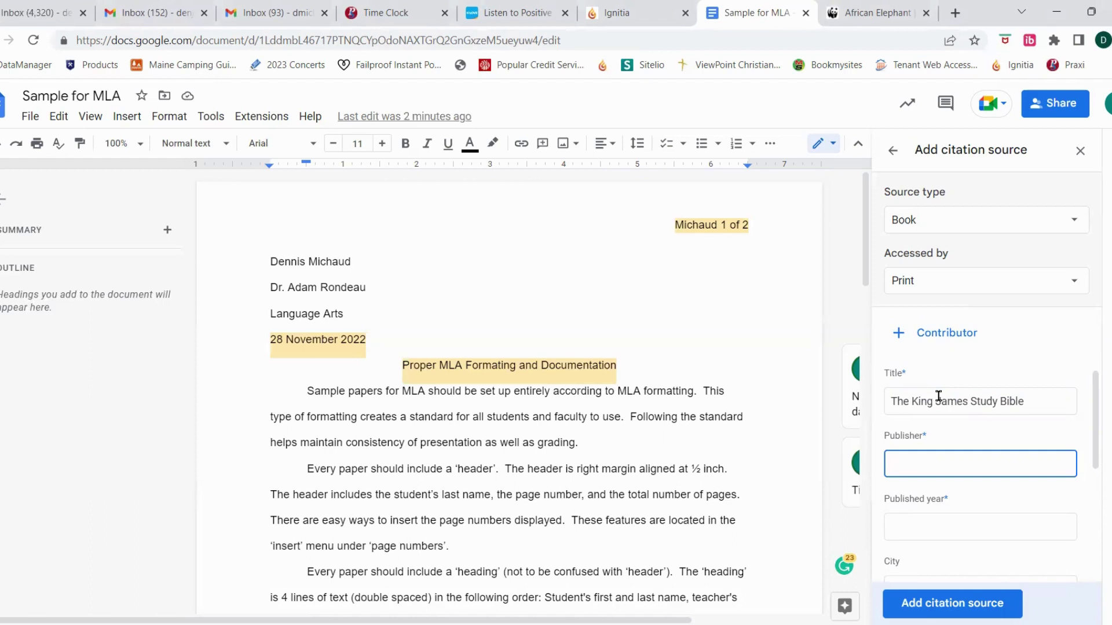
Fill in publisher 'Liberty University' and published year 1988.
text(Liberty University)
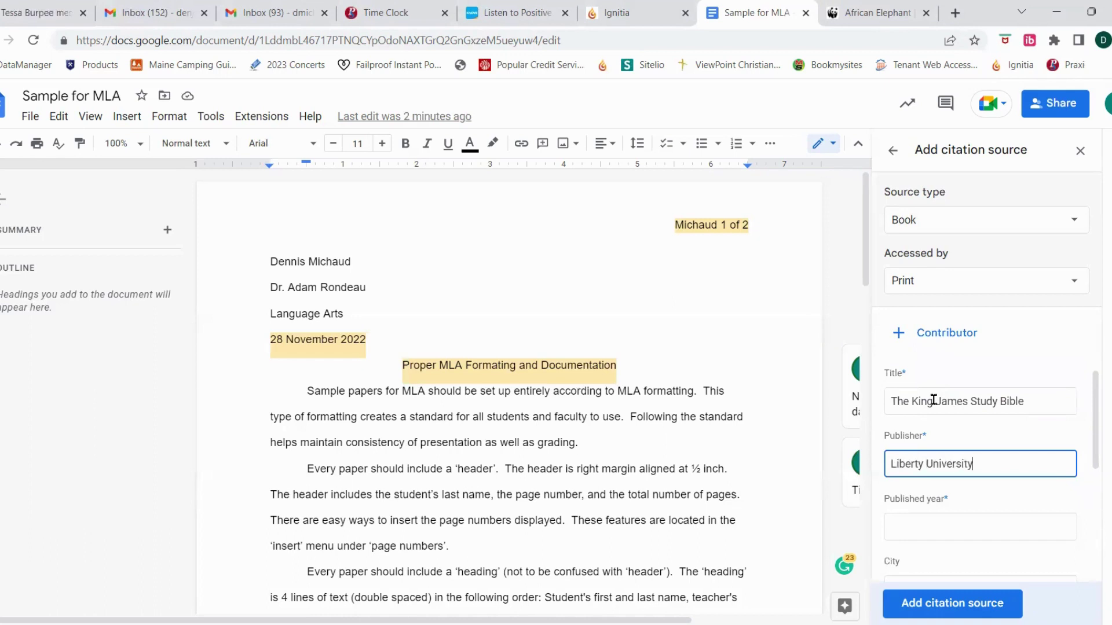
key(Tab)
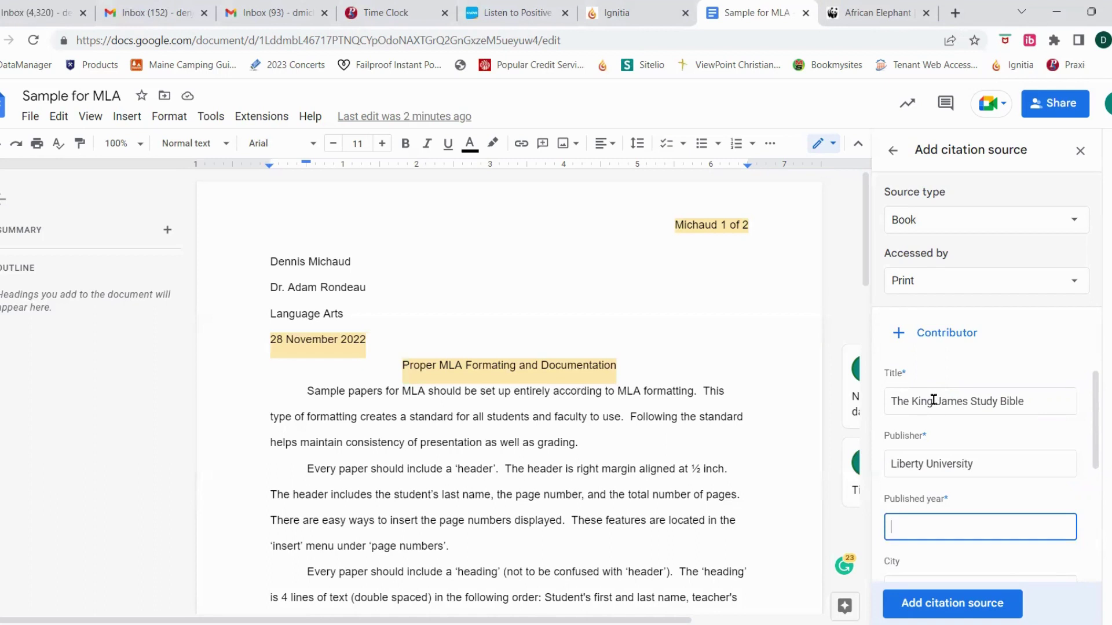
text(1988)
scroll(1030, 355, down, 5)
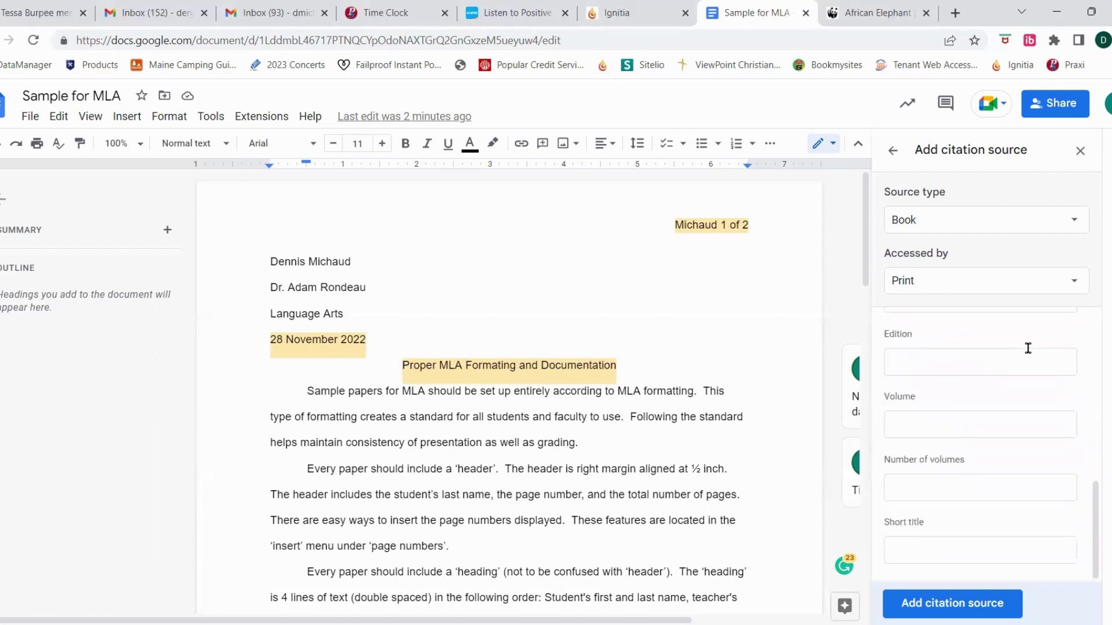
scroll(1028, 348, up, 4)
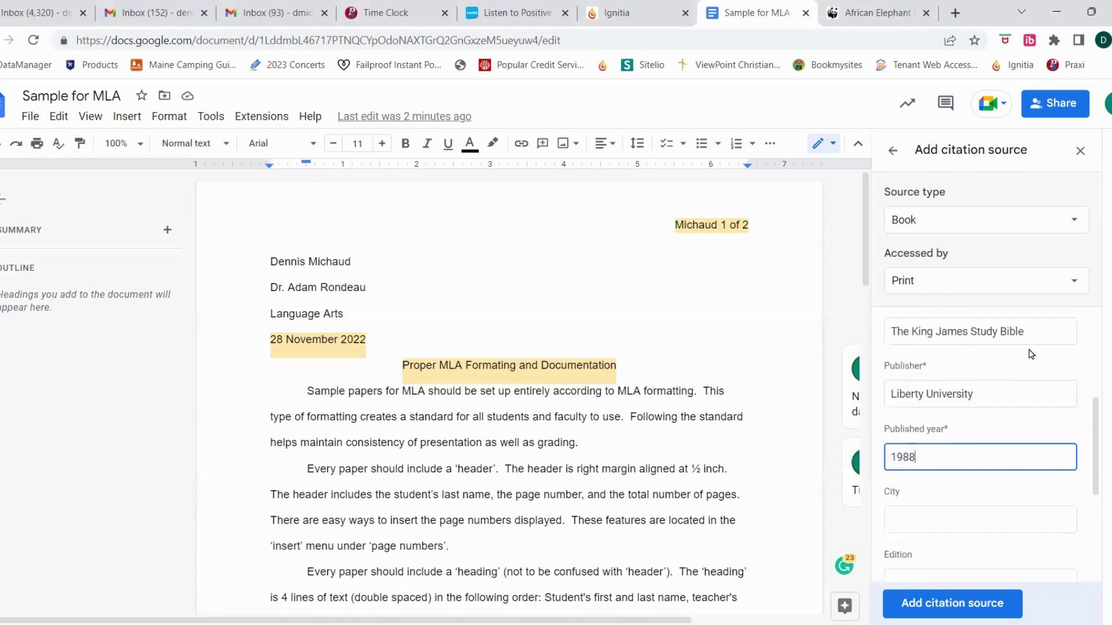
scroll(1030, 354, up, 3)
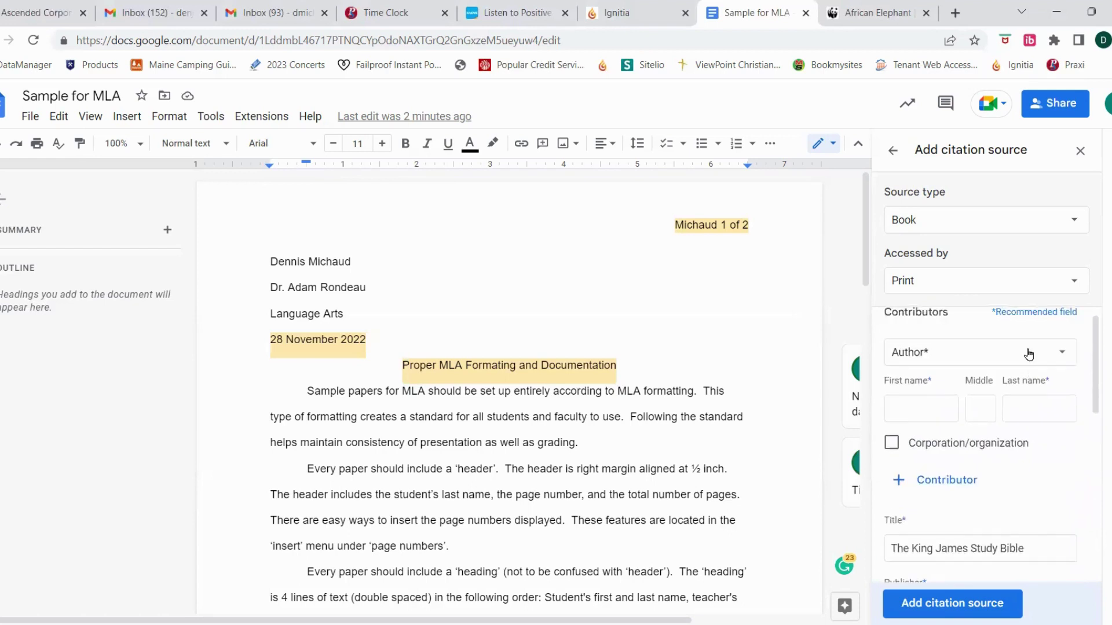
scroll(1030, 353, down, 4)
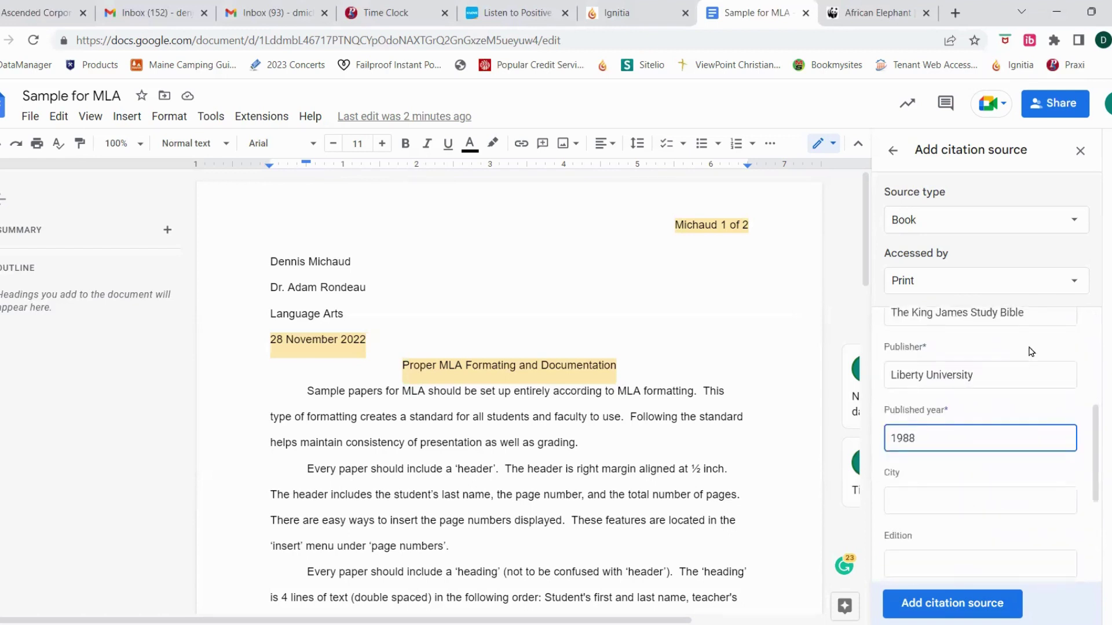
scroll(1031, 352, down, 4)
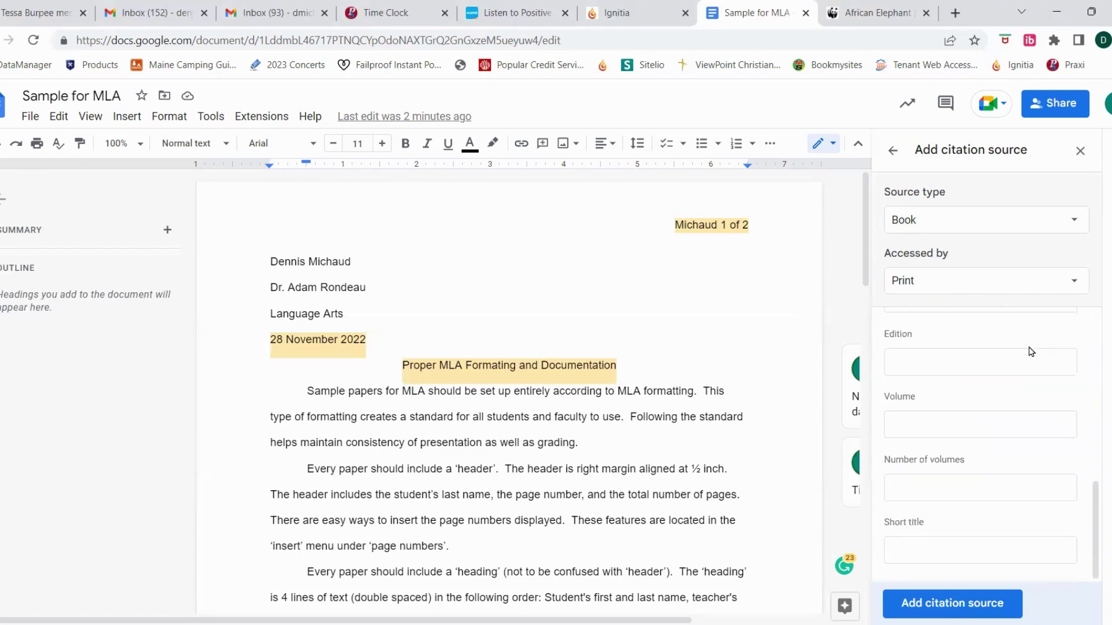
click(950, 603)
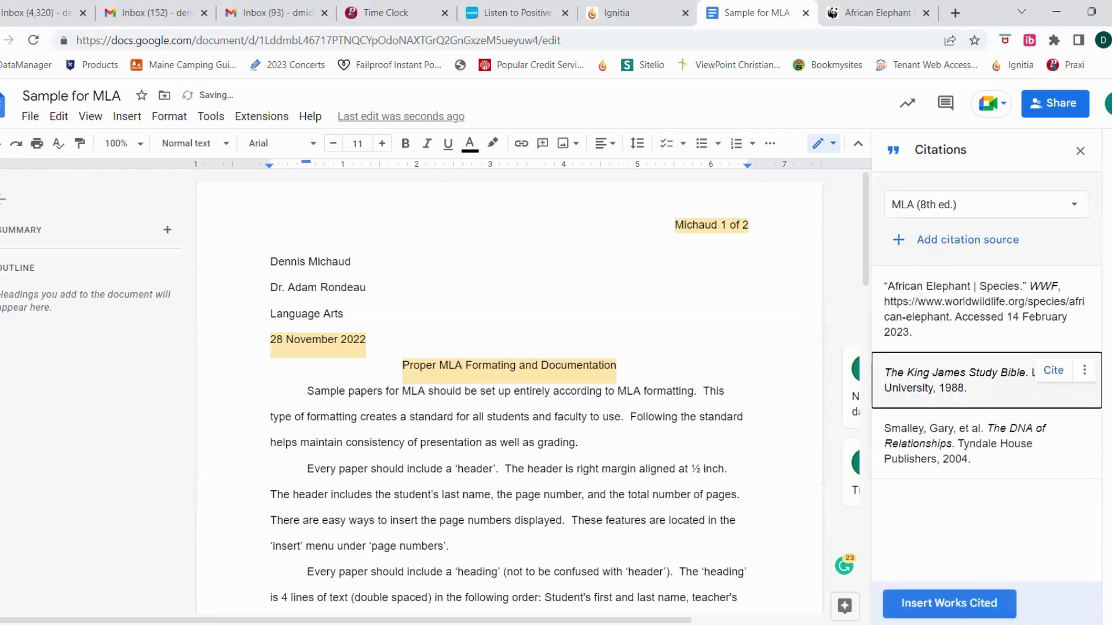